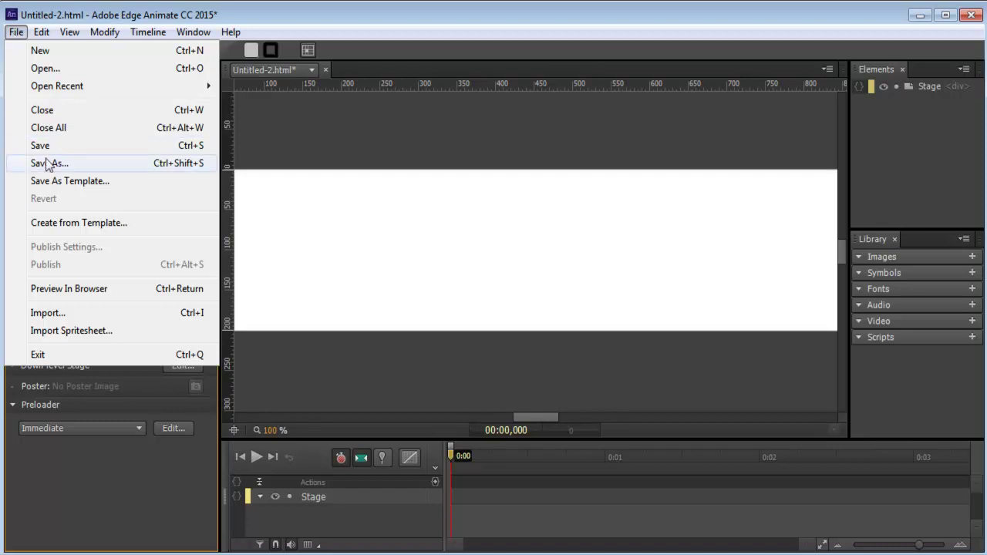
Create a new composition and set the stage background colour to light pink, rgba(232,198,198,1.00).
{"action": "left_click", "coordinate": [44, 51]}
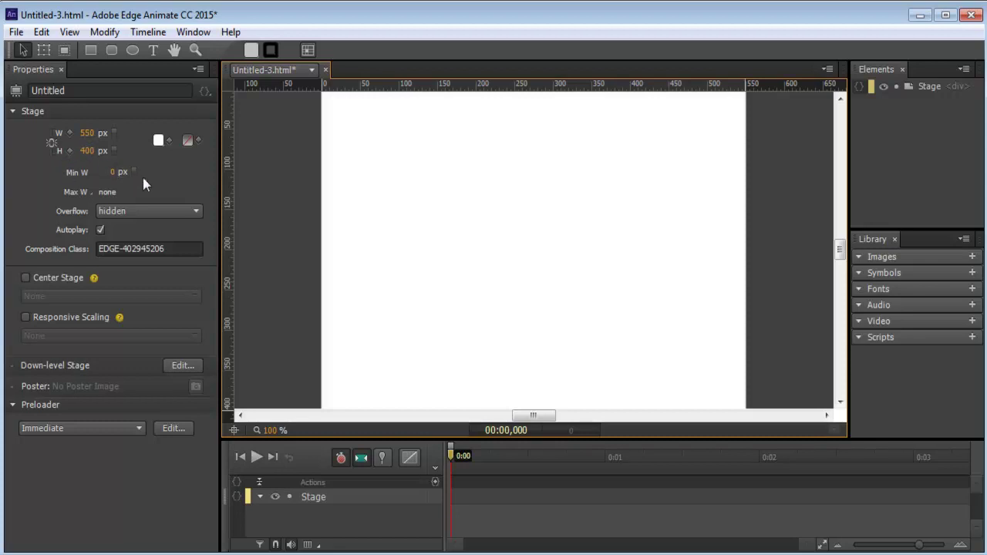
{"action": "left_click", "coordinate": [158, 140]}
{"action": "mouse_move", "coordinate": [126, 247]}
{"action": "left_mouse_down"}
{"action": "mouse_move", "coordinate": [53, 229]}
{"action": "mouse_move", "coordinate": [79, 259]}
{"action": "mouse_move", "coordinate": [65, 238]}
{"action": "left_mouse_up"}
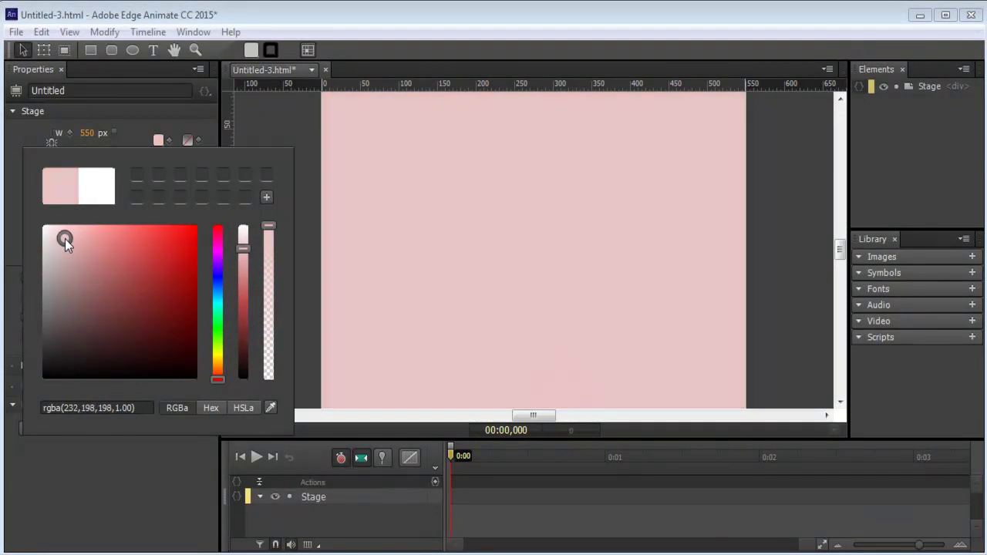
{"action": "left_click", "coordinate": [132, 117]}
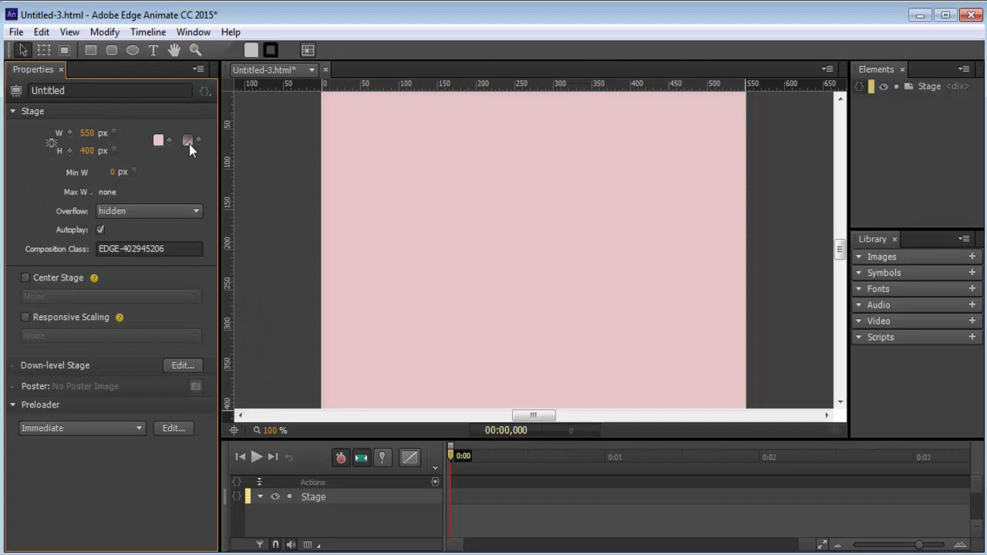
Apply a purple-to-white radial gradient to the stage and add extra purple colour stops in its upper and middle part.
{"action": "left_click", "coordinate": [188, 143]}
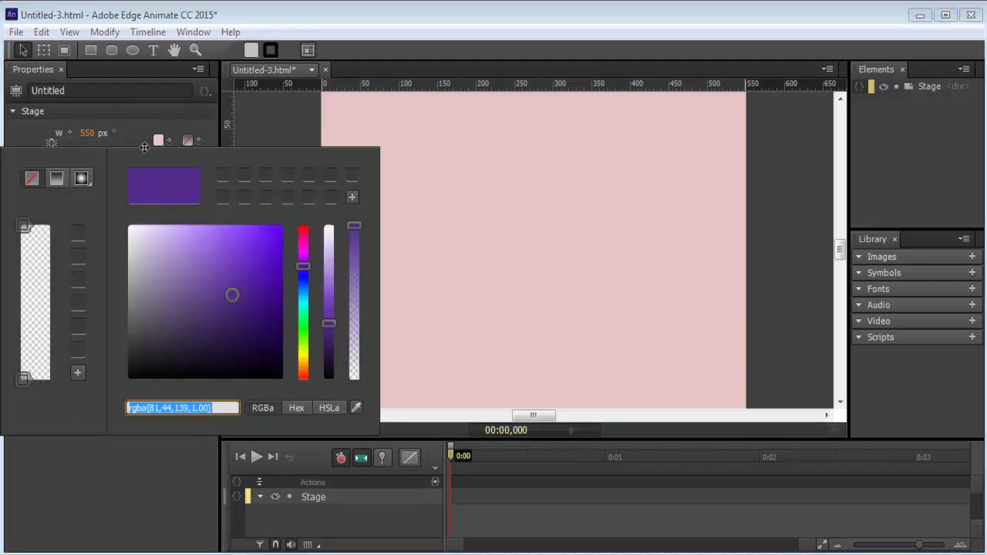
{"action": "left_click", "coordinate": [84, 179]}
{"action": "left_click_drag", "start_coordinate": [39, 243], "coordinate": [44, 310]}
{"action": "left_click", "coordinate": [32, 276]}
{"action": "left_click", "coordinate": [33, 261]}
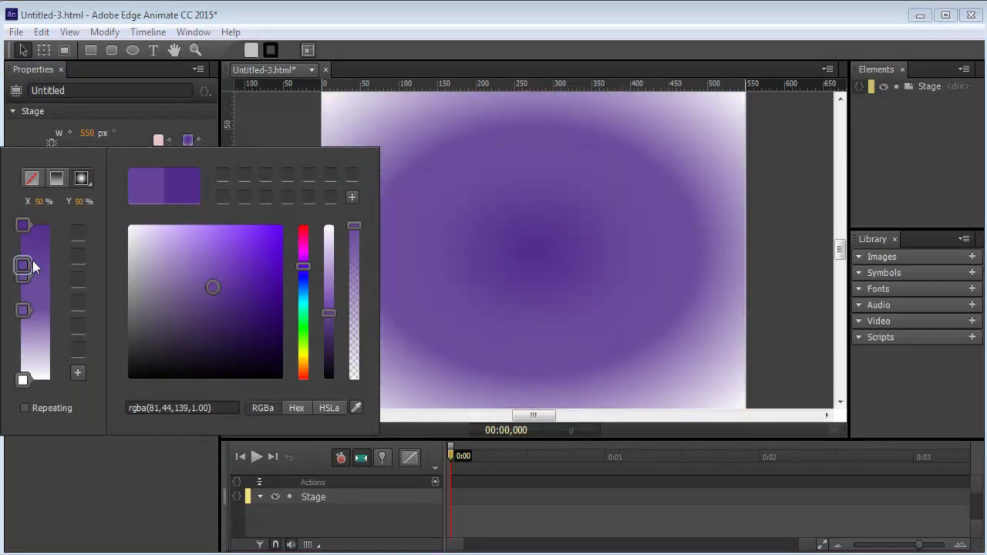
Try the Ellipse farthest-side shape for the radial gradient and switch it to Ellipse closest-corner.
{"action": "left_click", "coordinate": [86, 184]}
{"action": "left_click", "coordinate": [136, 196]}
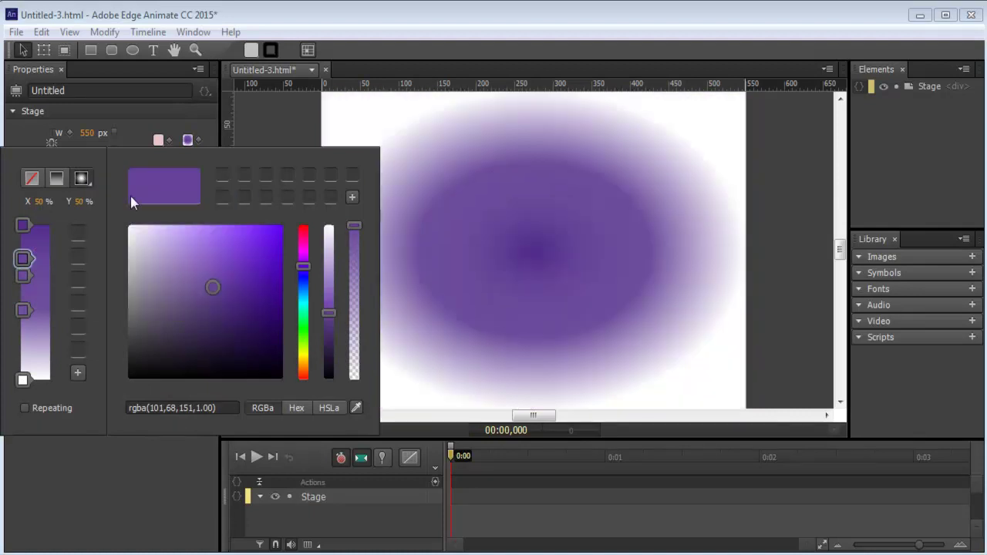
{"action": "left_click", "coordinate": [85, 182]}
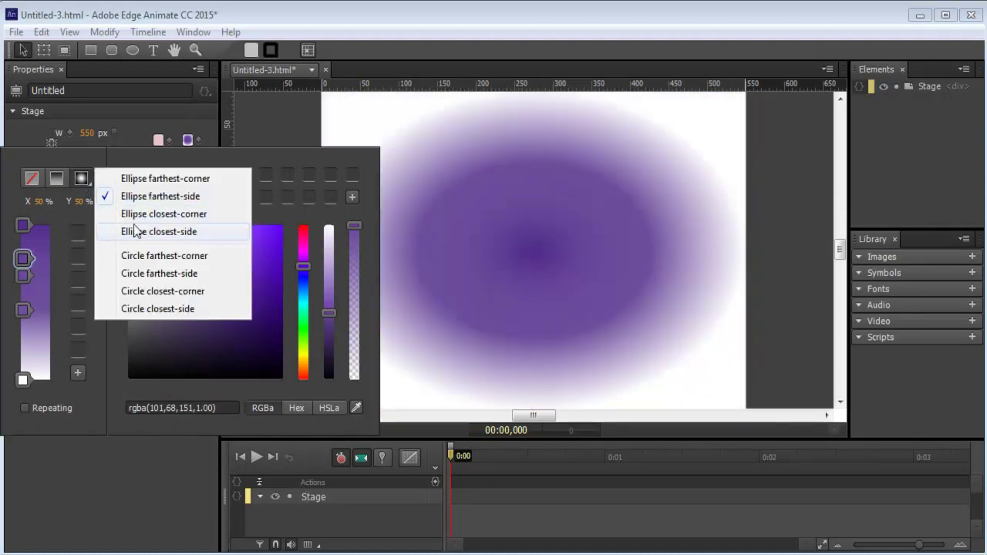
{"action": "left_click", "coordinate": [146, 214]}
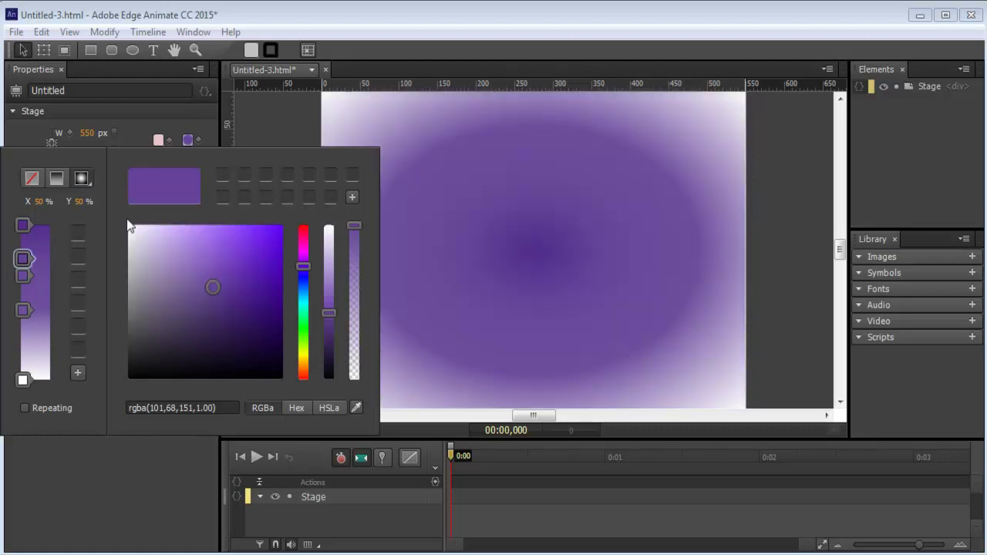
Shift the lower purple gradient stop closer to the white end and recolour it to rgba(172,90,118,1.00).
{"action": "left_click_drag", "start_coordinate": [29, 277], "coordinate": [25, 325]}
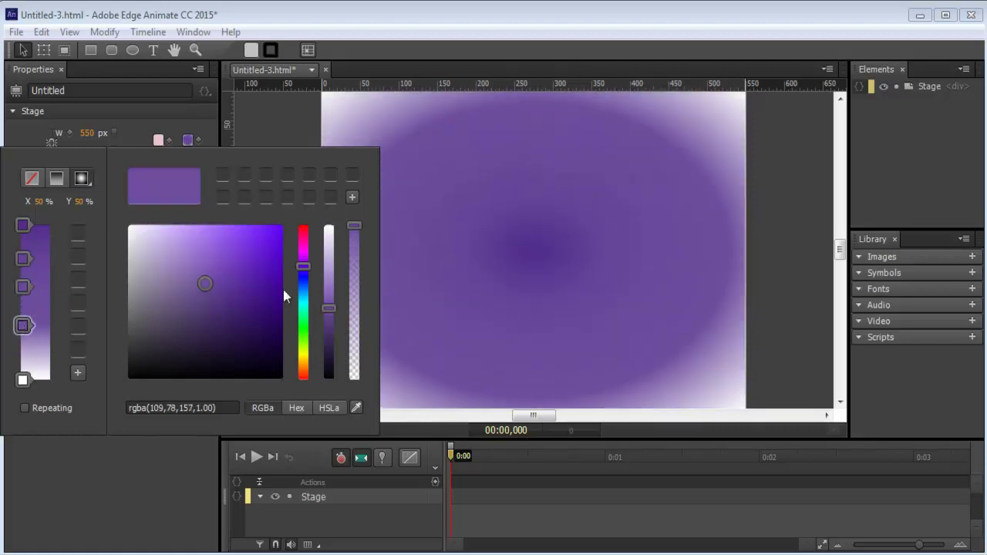
{"action": "left_click_drag", "start_coordinate": [313, 267], "coordinate": [311, 234]}
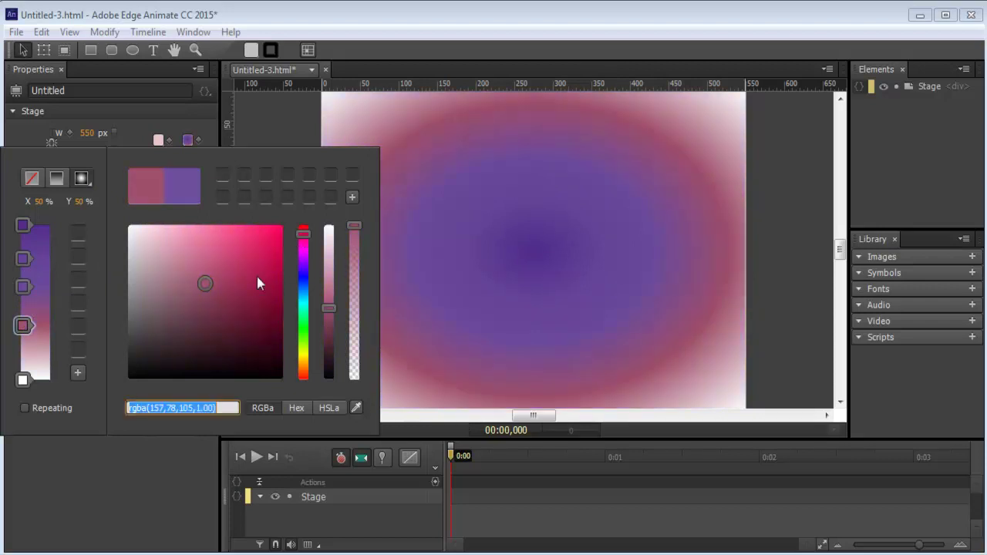
{"action": "left_click_drag", "start_coordinate": [331, 310], "coordinate": [332, 301]}
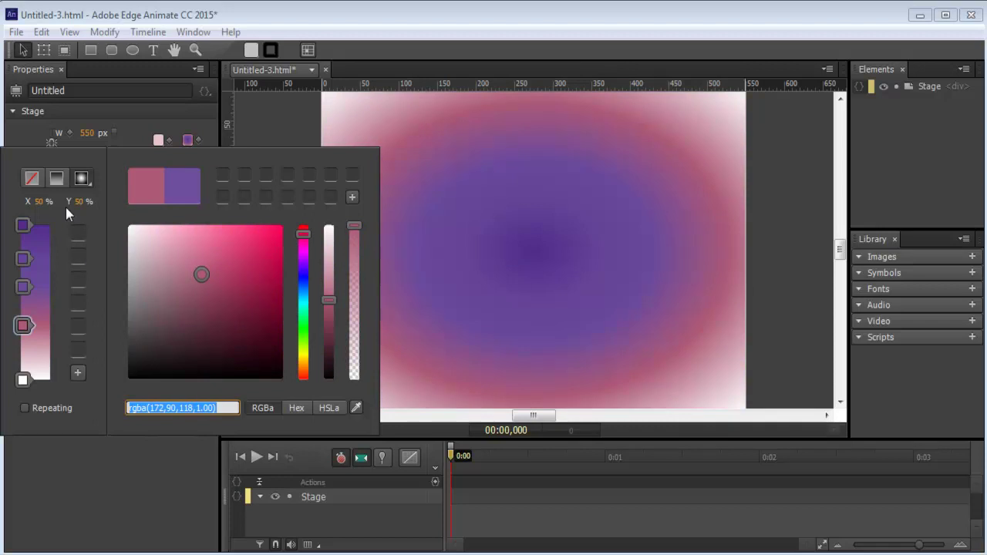
Change the stage gradient to linear and set its angle to 247 degrees.
{"action": "left_click", "coordinate": [59, 180]}
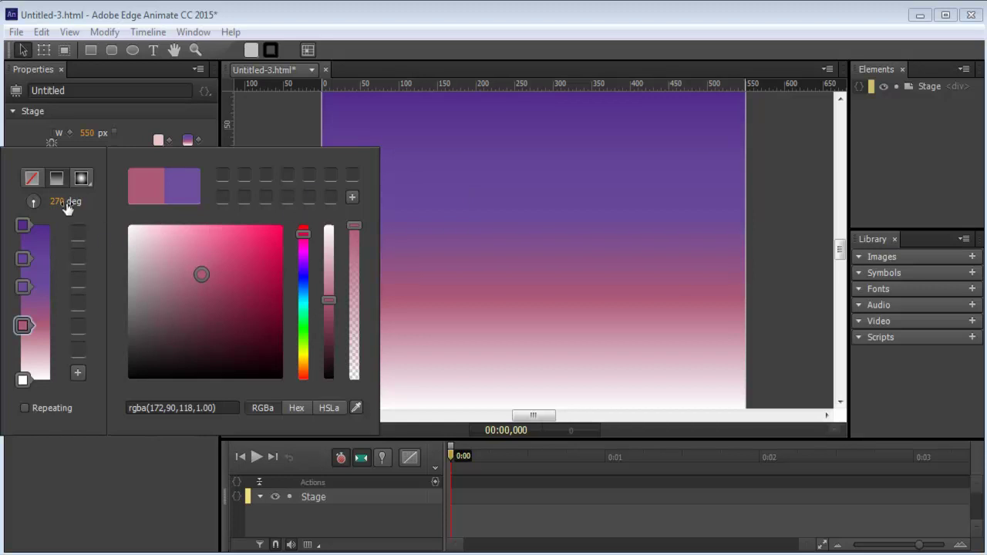
{"action": "left_click_drag", "start_coordinate": [62, 205], "coordinate": [27, 201]}
{"action": "left_click_drag", "start_coordinate": [112, 203], "coordinate": [37, 201]}
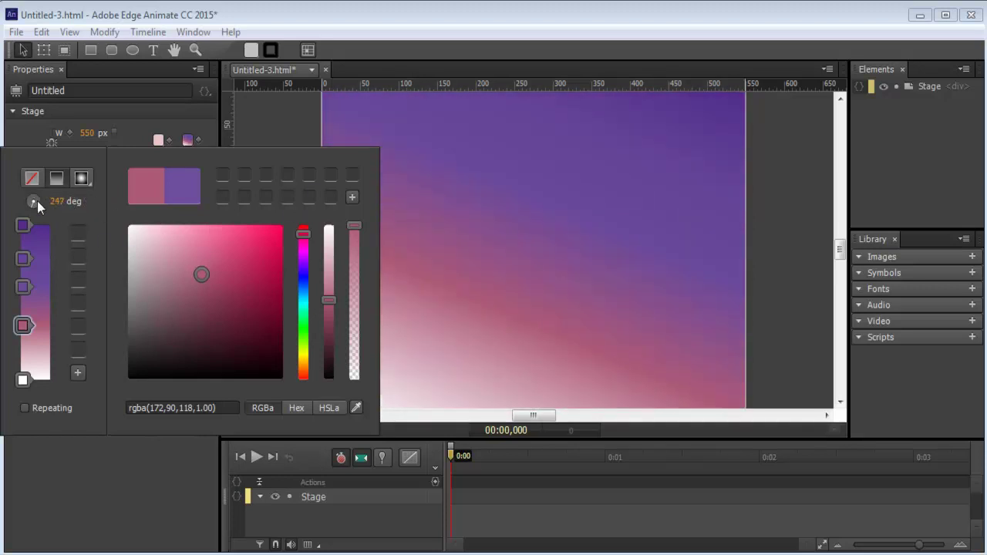
{"action": "left_click", "coordinate": [189, 125]}
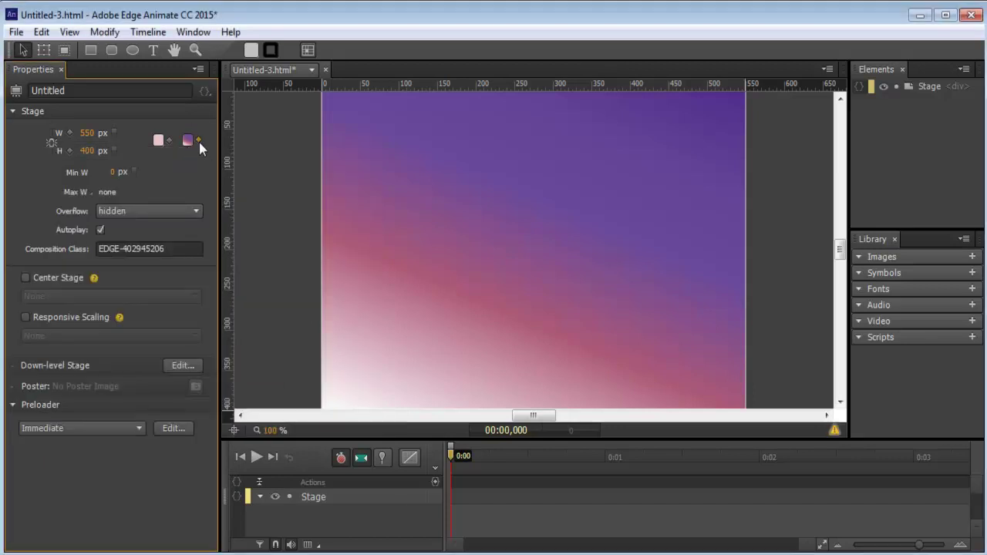
Add a keyframe for the stage's gradient at 0:00 and set the gradient to none.
{"action": "left_click", "coordinate": [198, 140]}
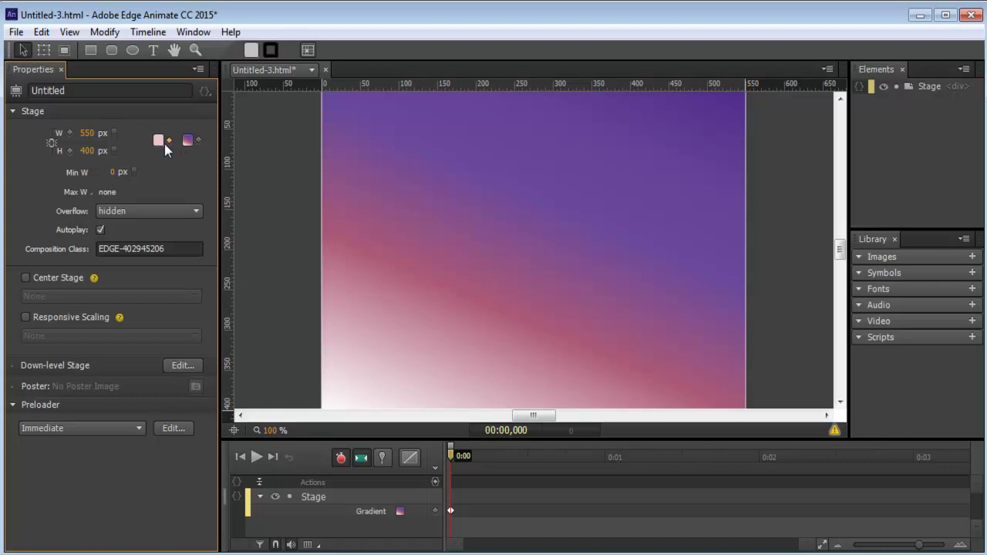
{"action": "left_click", "coordinate": [158, 140]}
{"action": "left_click", "coordinate": [191, 147]}
{"action": "left_click", "coordinate": [187, 141]}
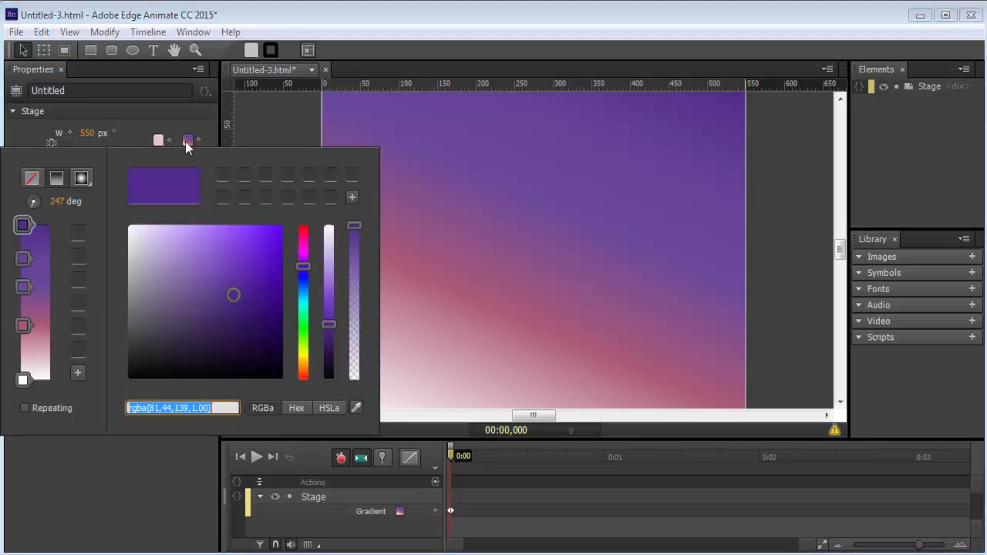
{"action": "left_click", "coordinate": [34, 178]}
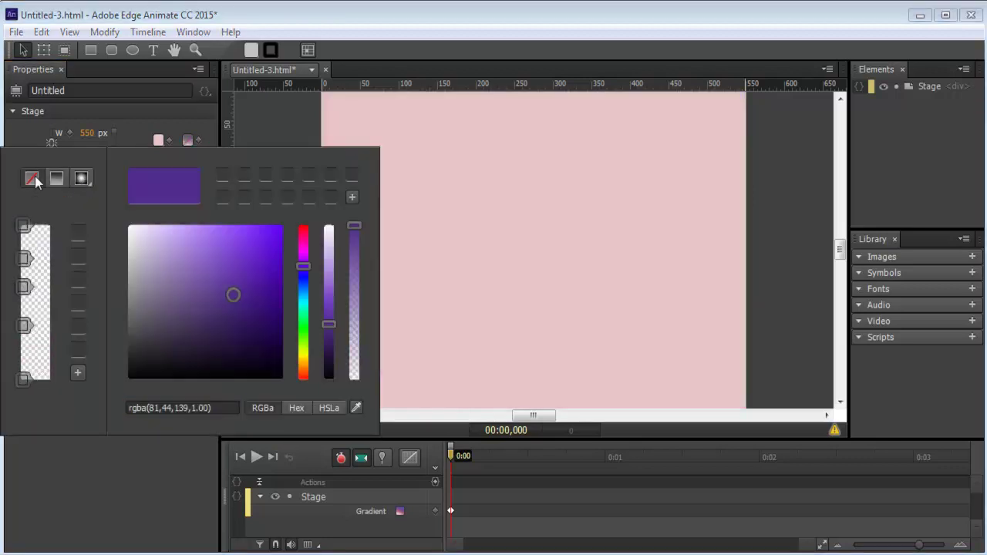
{"action": "left_click", "coordinate": [147, 141]}
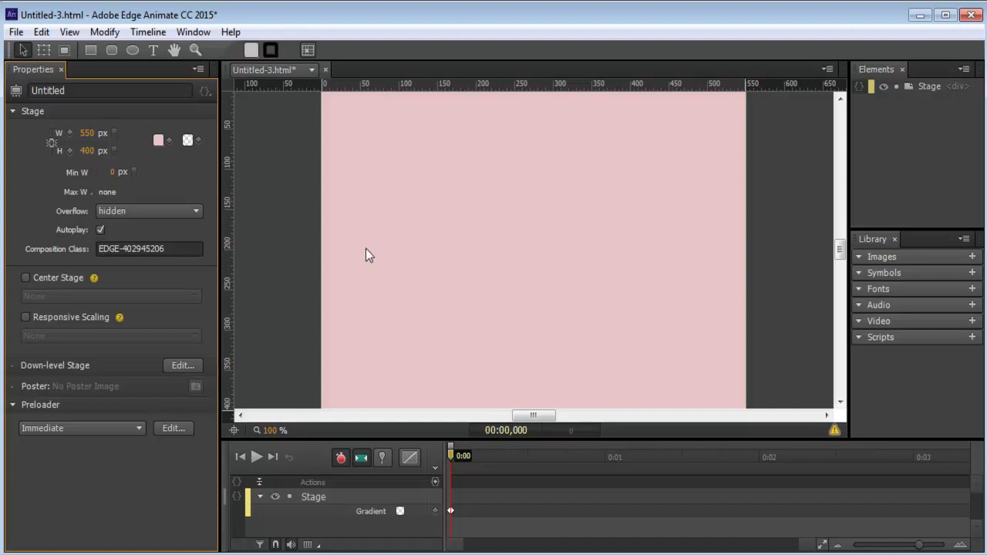
Toggle Center Stage on and back off, and enable Responsive Scaling by Width for the stage.
{"action": "left_click", "coordinate": [24, 279]}
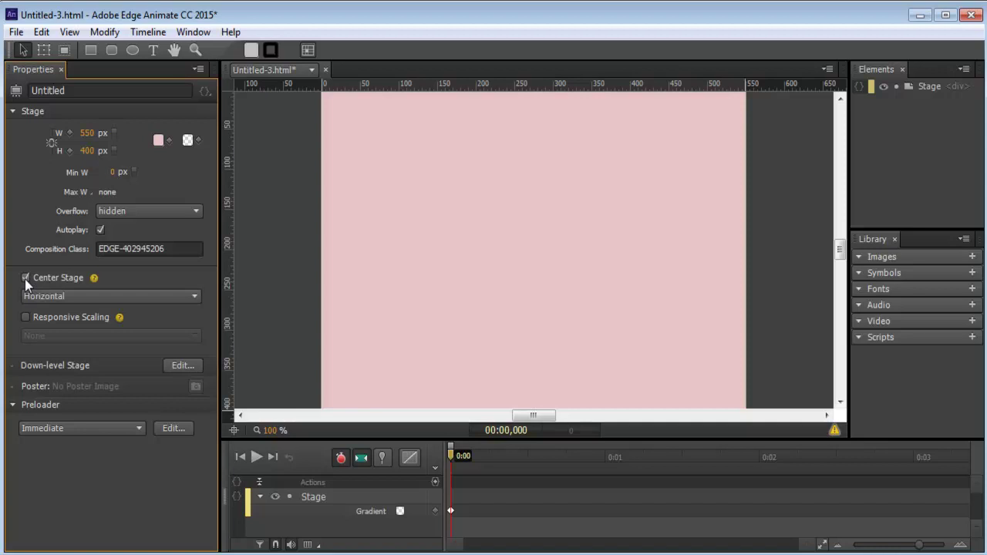
{"action": "left_click", "coordinate": [26, 278]}
{"action": "left_click", "coordinate": [25, 318]}
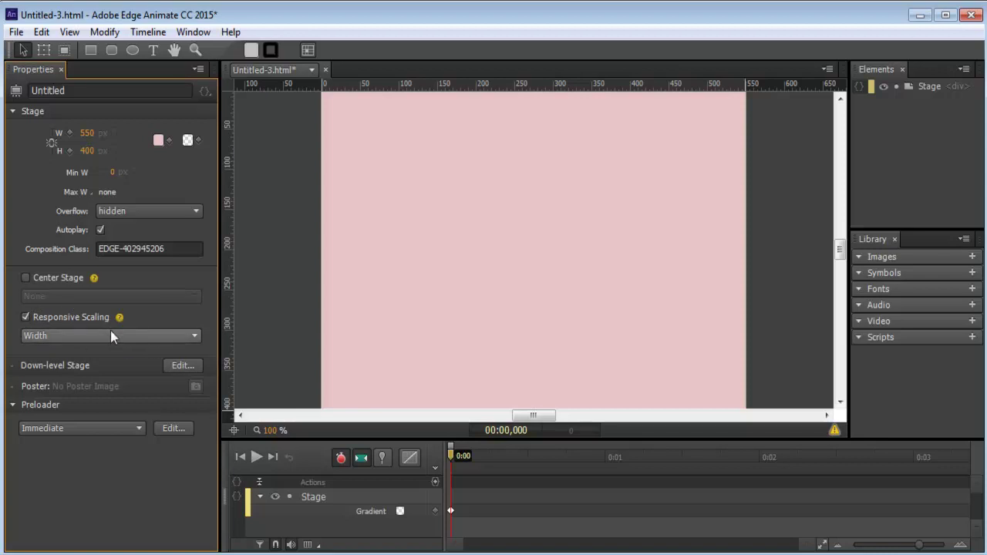
{"action": "left_click", "coordinate": [52, 341]}
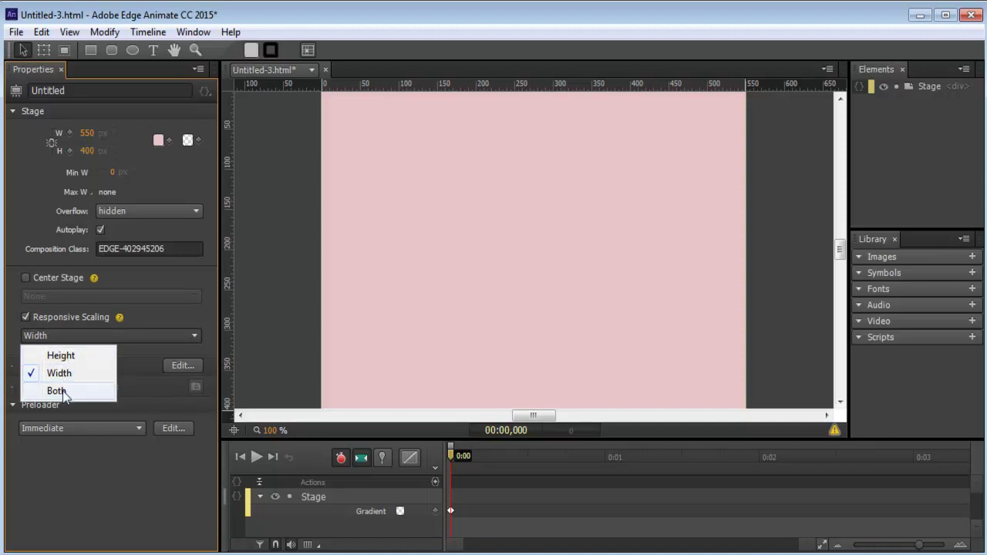
{"action": "left_click", "coordinate": [196, 310]}
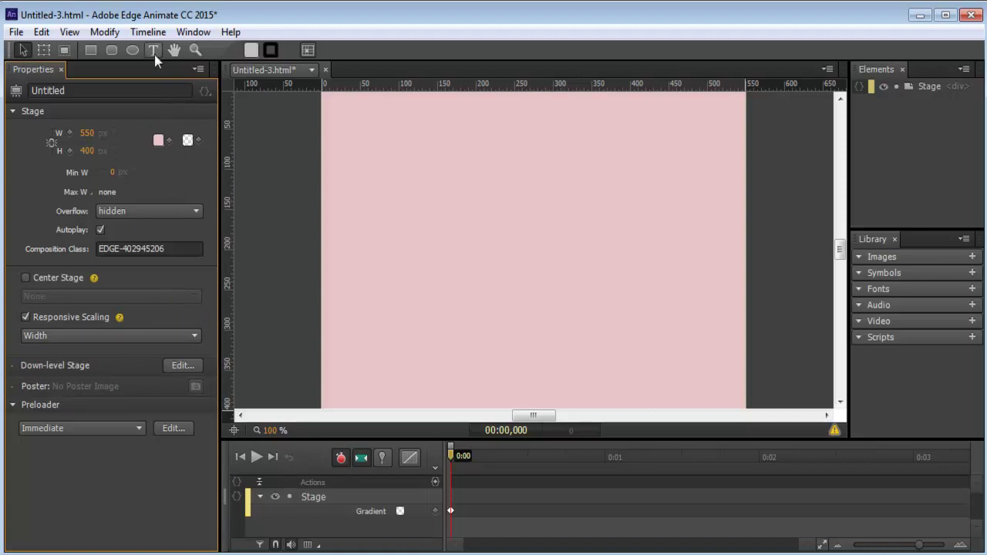
Draw a rectangle about 171 by 90 px near the stage's upper-left corner and fill it dark red, rgba(136,7,7,1.00).
{"action": "left_click", "coordinate": [91, 49]}
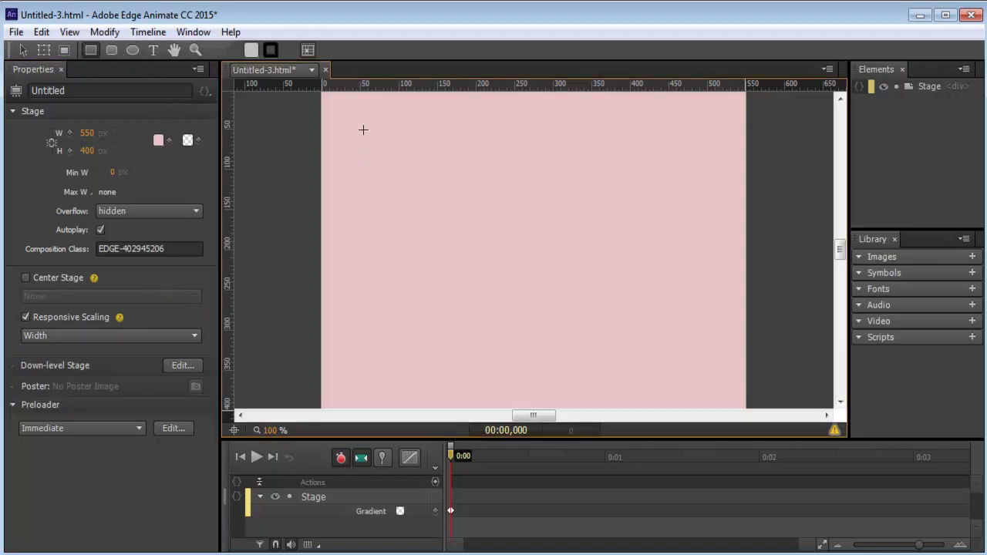
{"action": "mouse_move", "coordinate": [351, 121]}
{"action": "left_mouse_down"}
{"action": "mouse_move", "coordinate": [434, 157]}
{"action": "mouse_move", "coordinate": [483, 194]}
{"action": "left_mouse_up"}
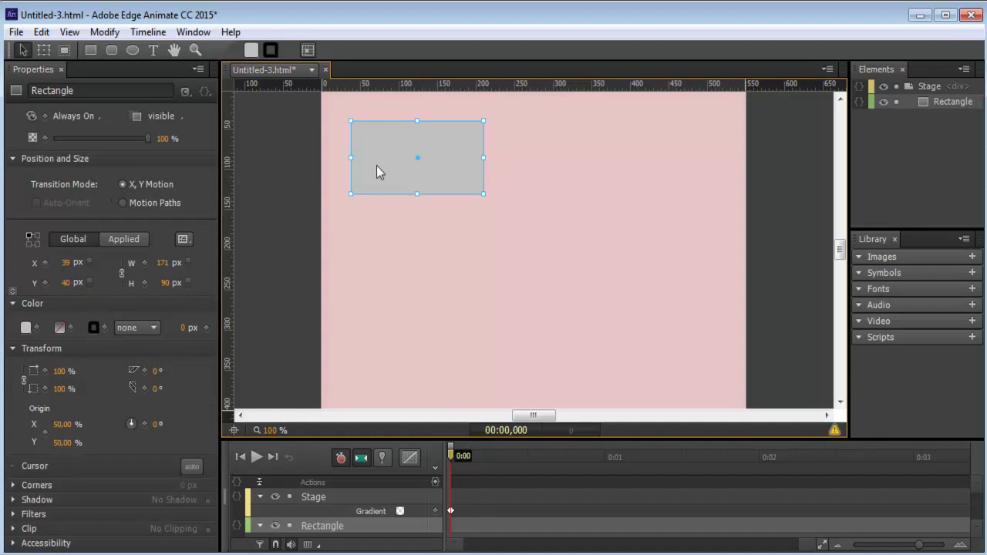
{"action": "left_click", "coordinate": [28, 328]}
{"action": "left_click", "coordinate": [147, 186]}
{"action": "mouse_move", "coordinate": [151, 186]}
{"action": "left_mouse_down"}
{"action": "mouse_move", "coordinate": [131, 139]}
{"action": "mouse_move", "coordinate": [165, 180]}
{"action": "left_mouse_up"}
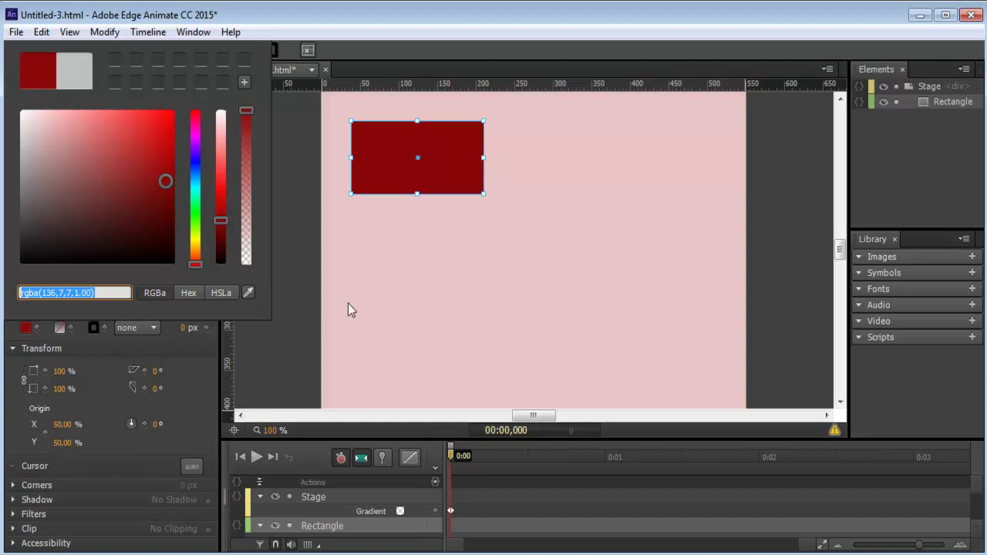
{"action": "left_click", "coordinate": [358, 190]}
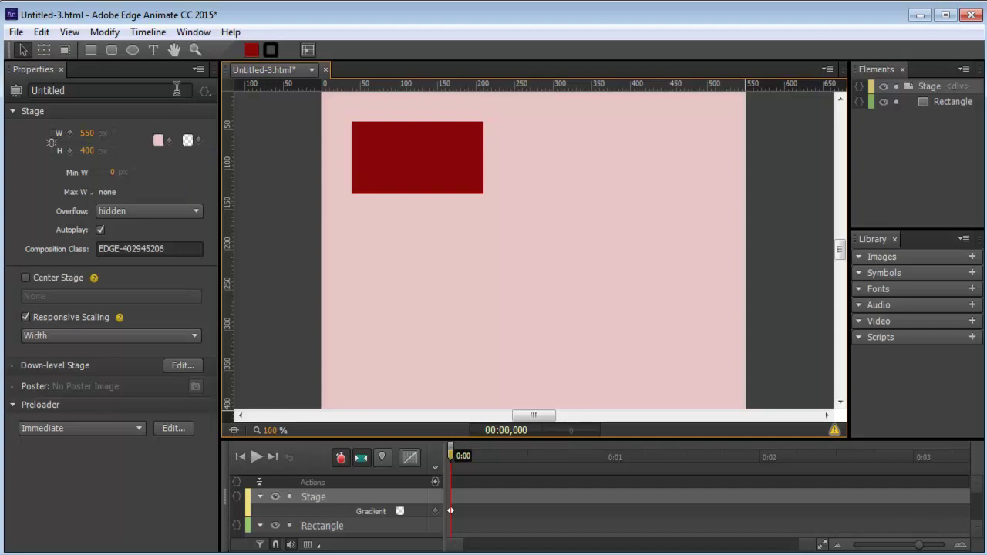
Draw an ellipse about 171 by 142 px near the stage's lower-right corner and fill it blue, rgba(33,116,166,1.00).
{"action": "left_click", "coordinate": [132, 50]}
{"action": "left_click_drag", "start_coordinate": [573, 264], "coordinate": [704, 379]}
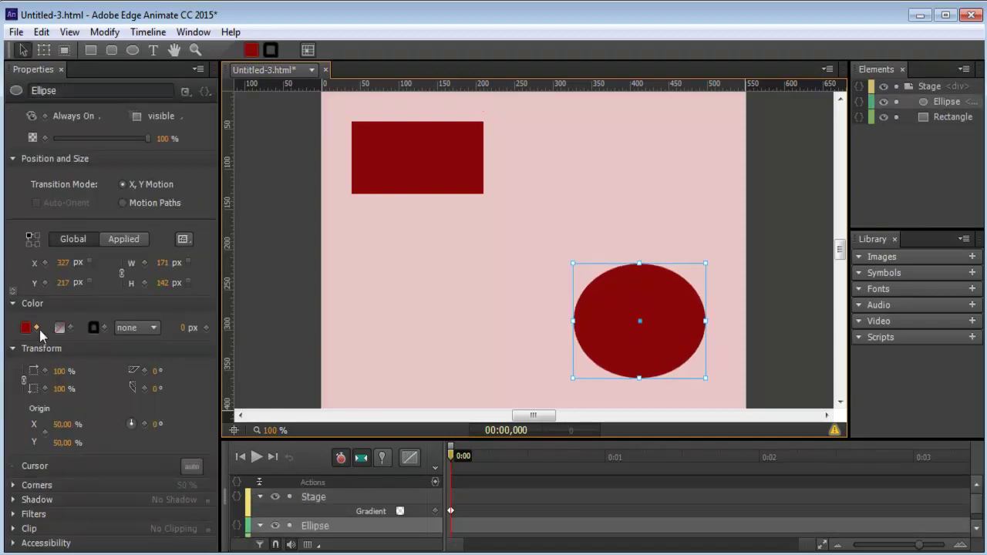
{"action": "left_click", "coordinate": [27, 328]}
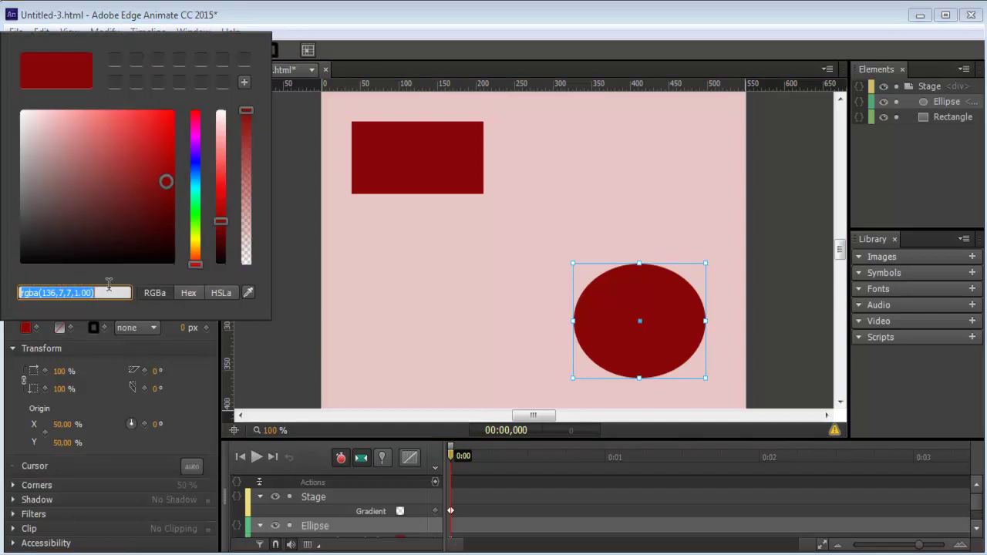
{"action": "left_click_drag", "start_coordinate": [196, 248], "coordinate": [195, 211]}
{"action": "mouse_move", "coordinate": [109, 181]}
{"action": "left_mouse_down"}
{"action": "mouse_move", "coordinate": [123, 209]}
{"action": "mouse_move", "coordinate": [97, 161]}
{"action": "mouse_move", "coordinate": [145, 193]}
{"action": "mouse_move", "coordinate": [197, 168]}
{"action": "mouse_move", "coordinate": [187, 166]}
{"action": "mouse_move", "coordinate": [195, 177]}
{"action": "mouse_move", "coordinate": [123, 165]}
{"action": "mouse_move", "coordinate": [142, 164]}
{"action": "left_mouse_up"}
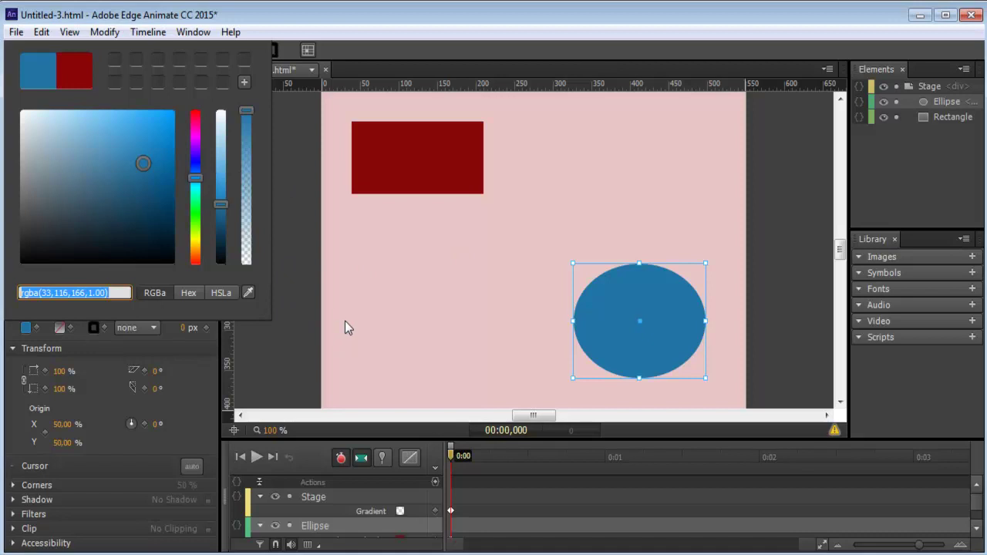
{"action": "left_click", "coordinate": [345, 271]}
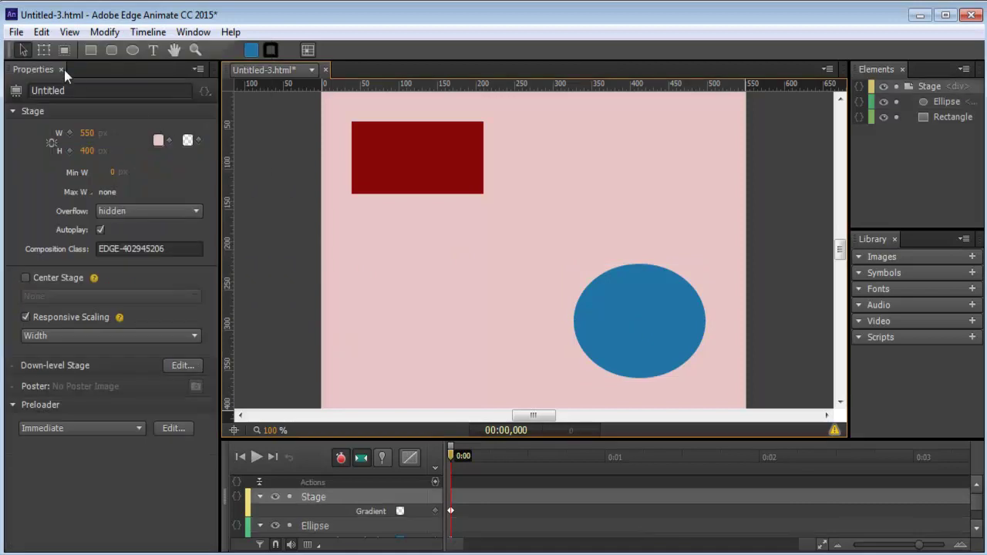
Start saving the composition under a new name and browse to the desktop's Curso de Edge Animate CC > Arquivos folder.
{"action": "left_click", "coordinate": [17, 33]}
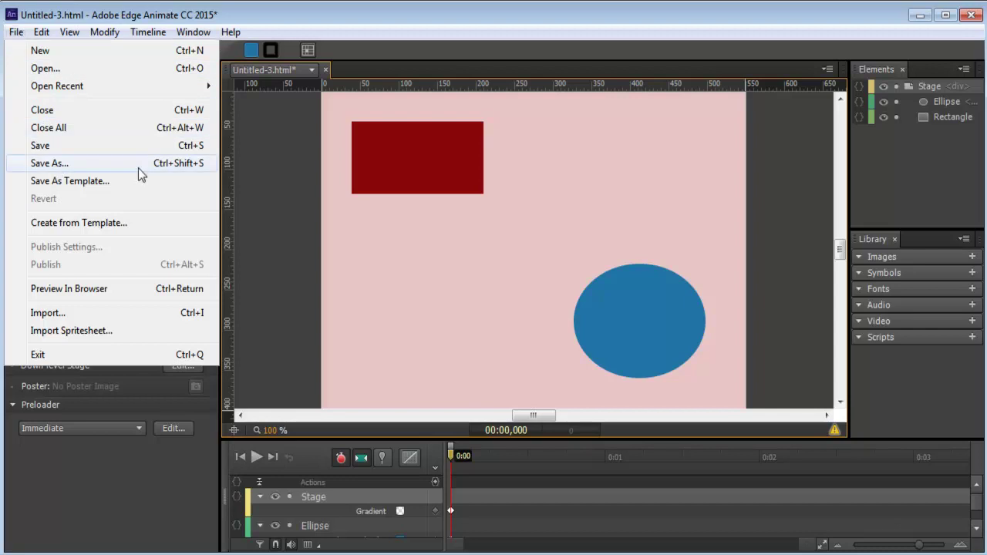
{"action": "left_click", "coordinate": [283, 170]}
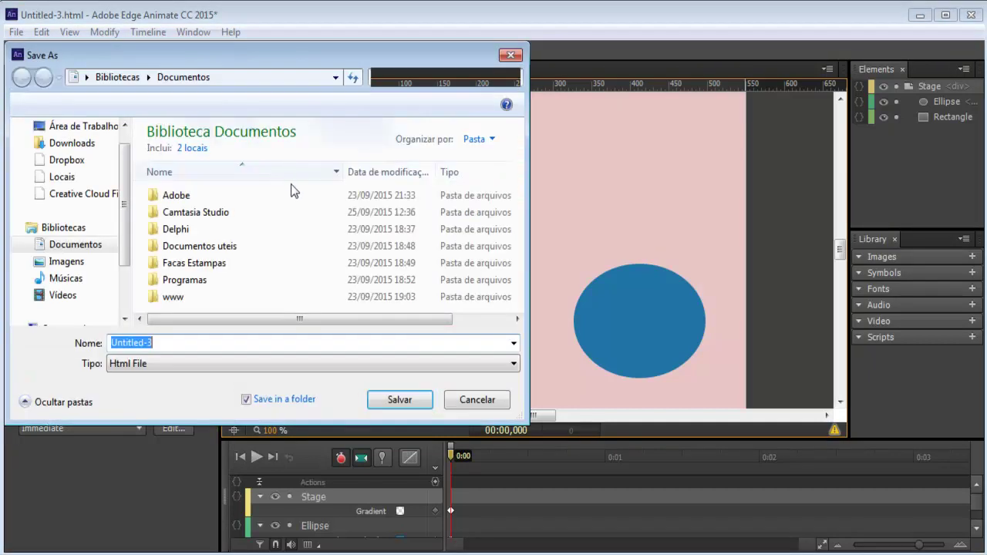
{"action": "left_click_drag", "start_coordinate": [172, 54], "coordinate": [426, 47]}
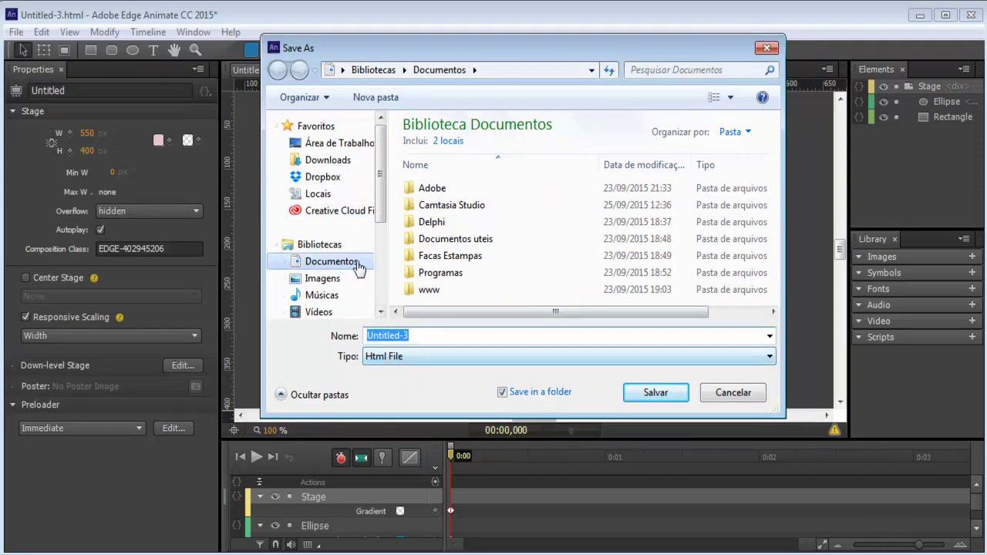
{"action": "left_click", "coordinate": [329, 150]}
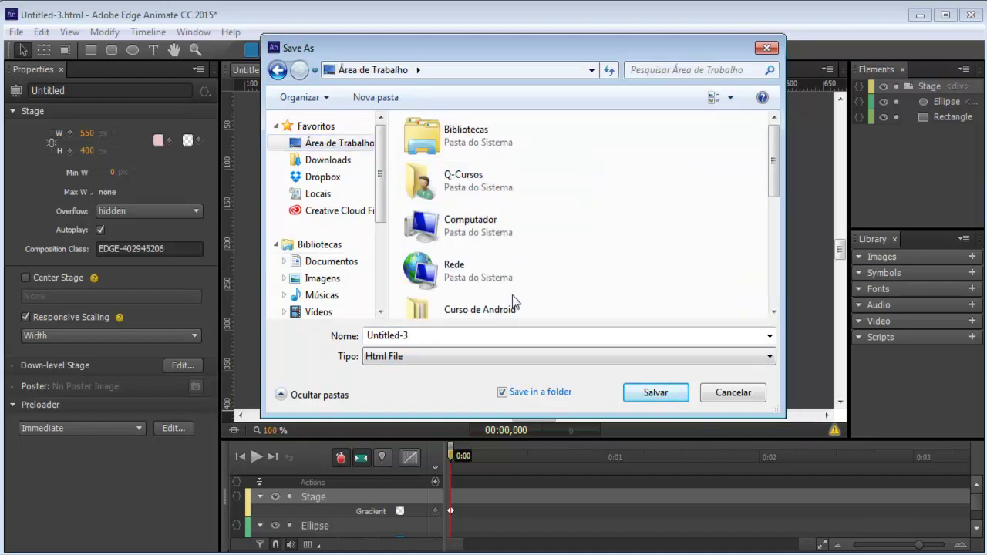
{"action": "scroll", "coordinate": [511, 293], "scroll_direction": "down", "scroll_amount": 5}
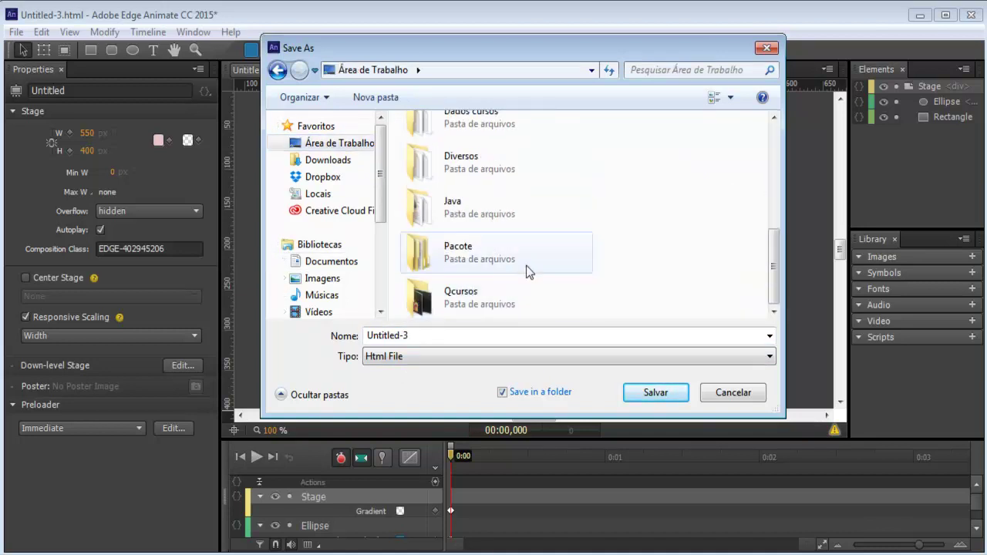
{"action": "scroll", "coordinate": [527, 260], "scroll_direction": "up", "scroll_amount": 5}
{"action": "left_click", "coordinate": [537, 306]}
{"action": "double_click", "coordinate": [537, 306]}
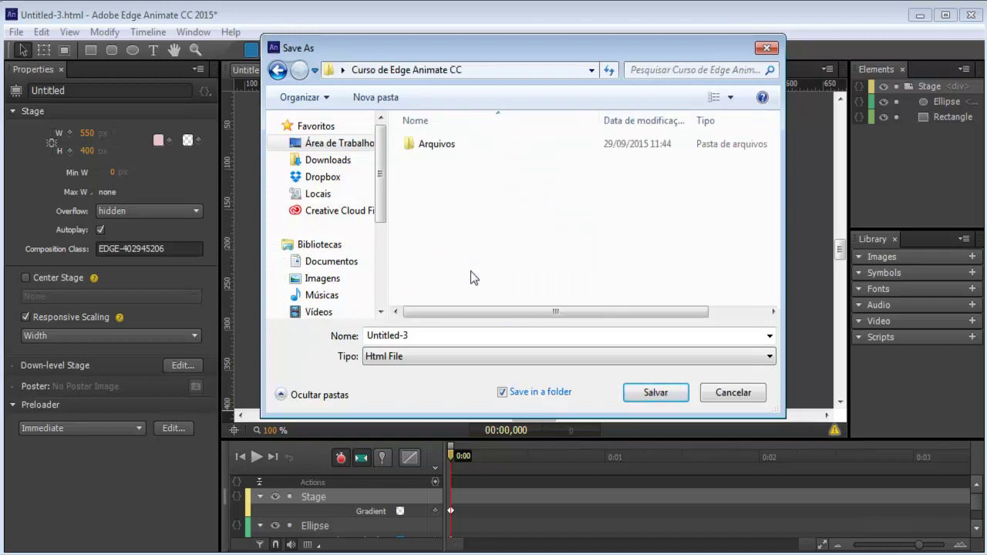
{"action": "double_click", "coordinate": [431, 146]}
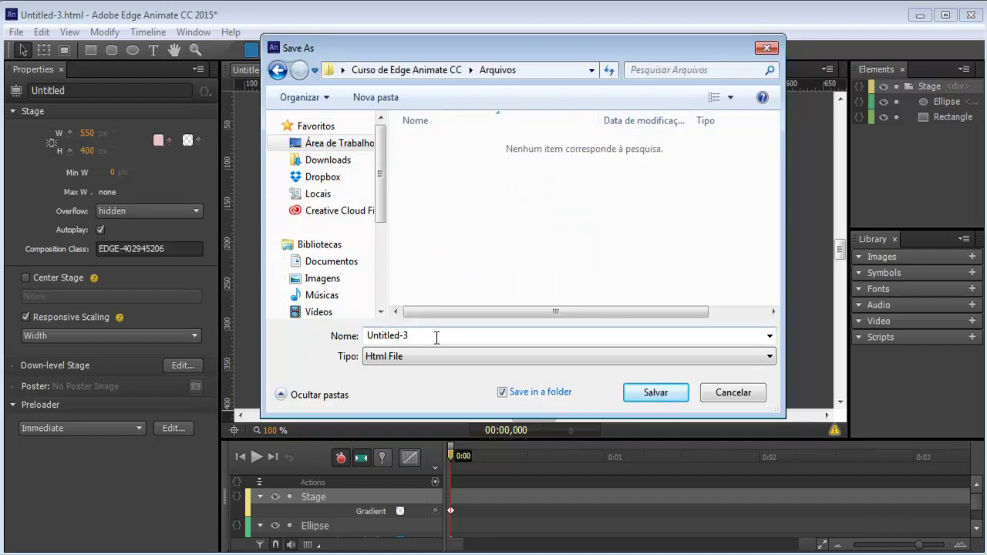
Name the file "Projeto Inicial", keep the Html File type and save it in its own folder.
{"action": "left_click", "coordinate": [449, 333]}
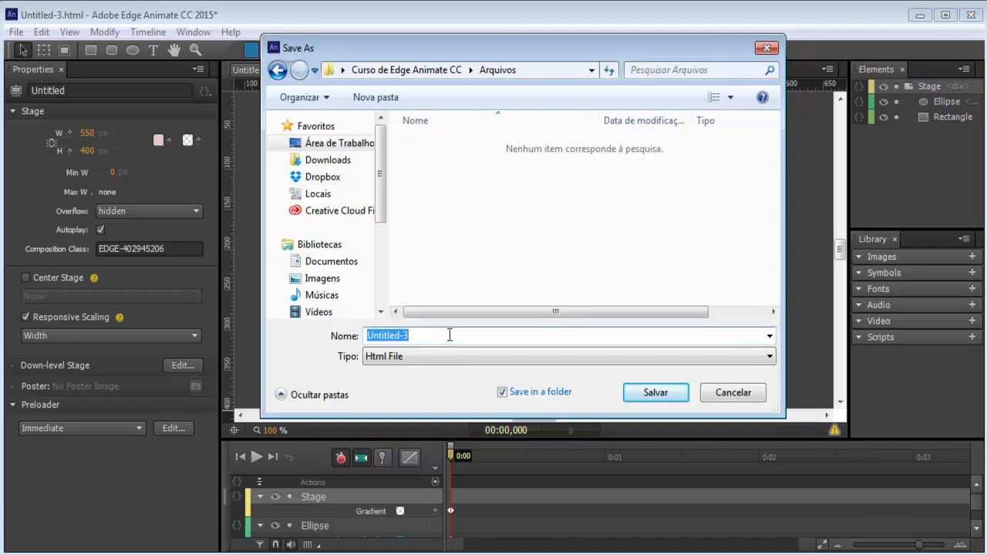
{"action": "type", "text": "Projety"}
{"action": "key", "text": "BackSpace"}
{"action": "type", "text": "o Inicial"}
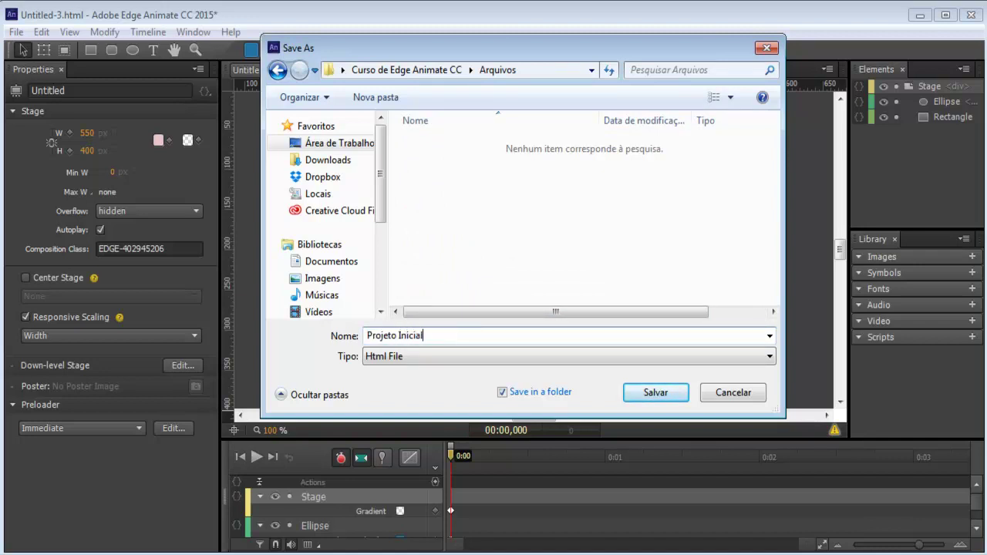
{"action": "left_click", "coordinate": [559, 354]}
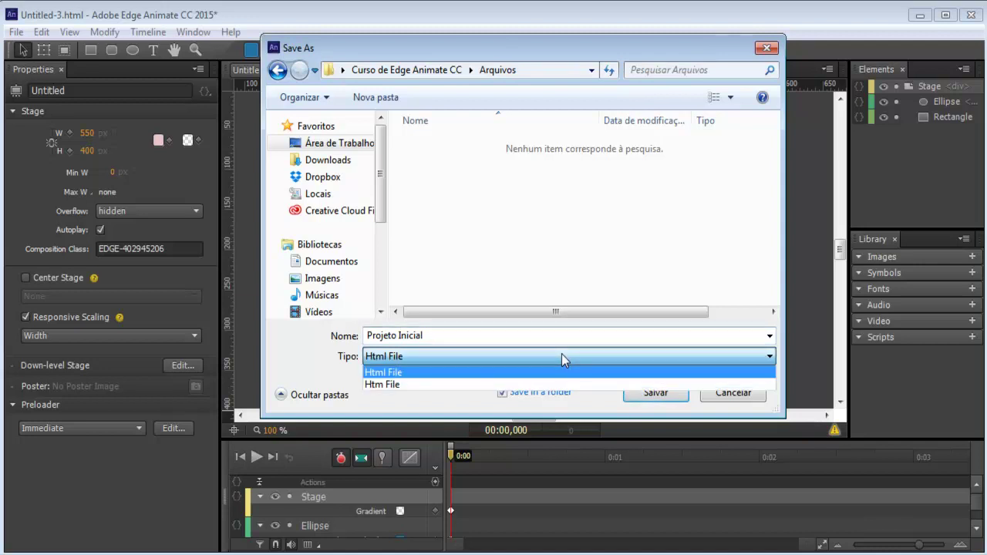
{"action": "left_click", "coordinate": [394, 373]}
{"action": "left_click", "coordinate": [661, 392]}
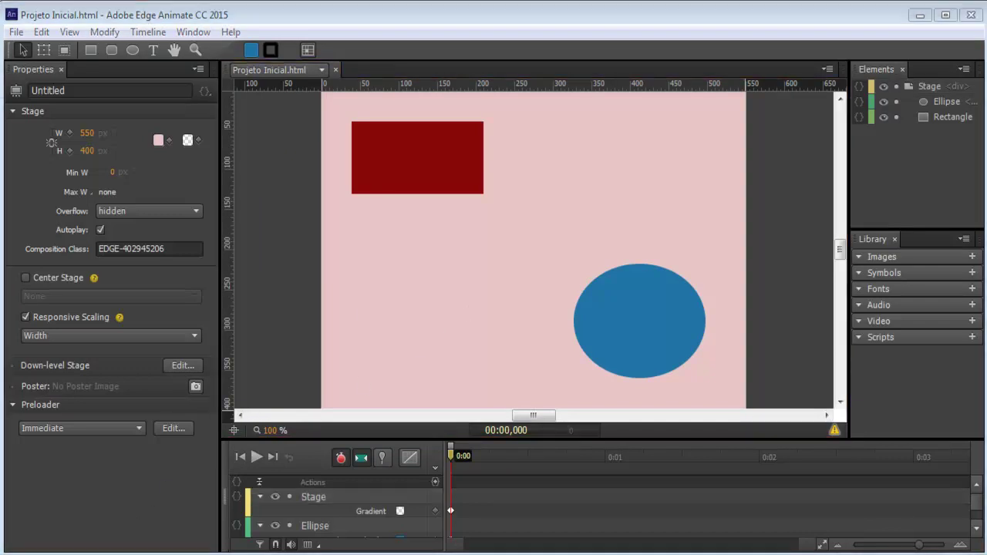
Switch to Windows Explorer at the Arquivos folder and open the Projeto Inicial project folder.
{"action": "key", "text": "super"}
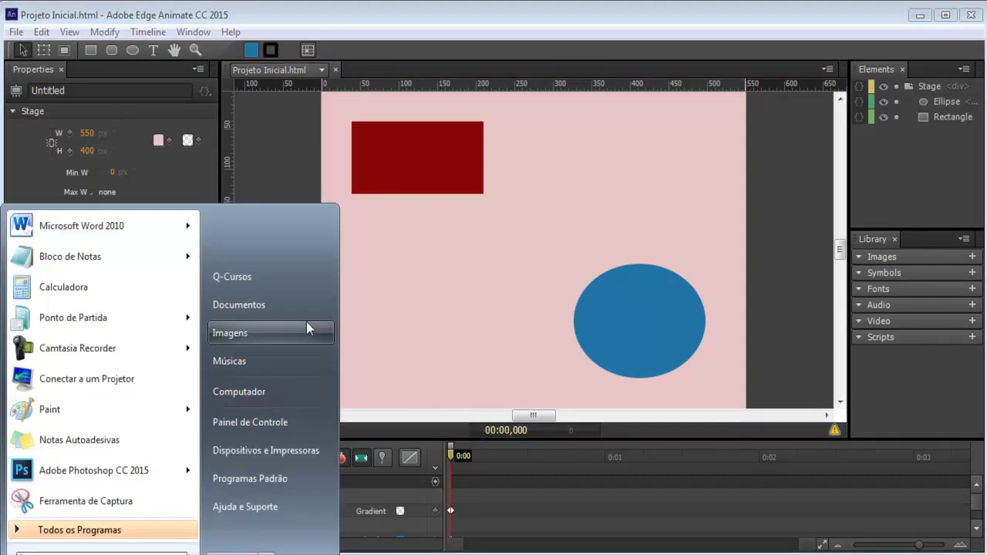
{"action": "key", "text": "Escape"}
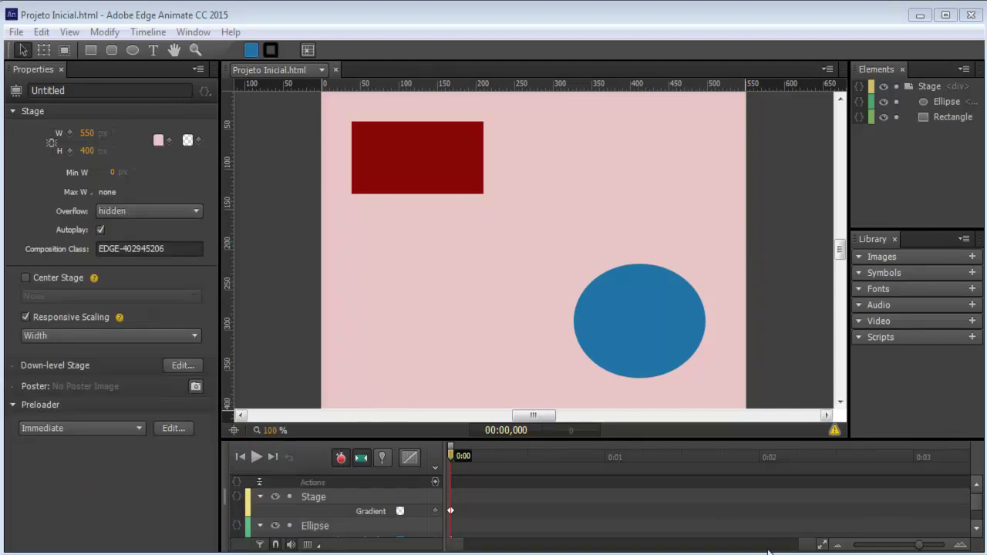
{"action": "key", "text": "ctrl+Return"}
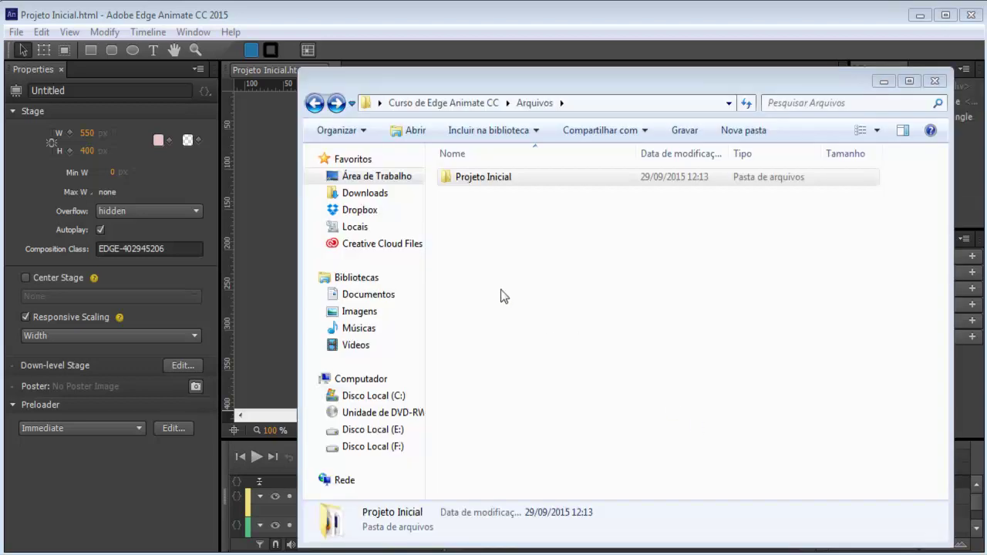
{"action": "double_click", "coordinate": [475, 183]}
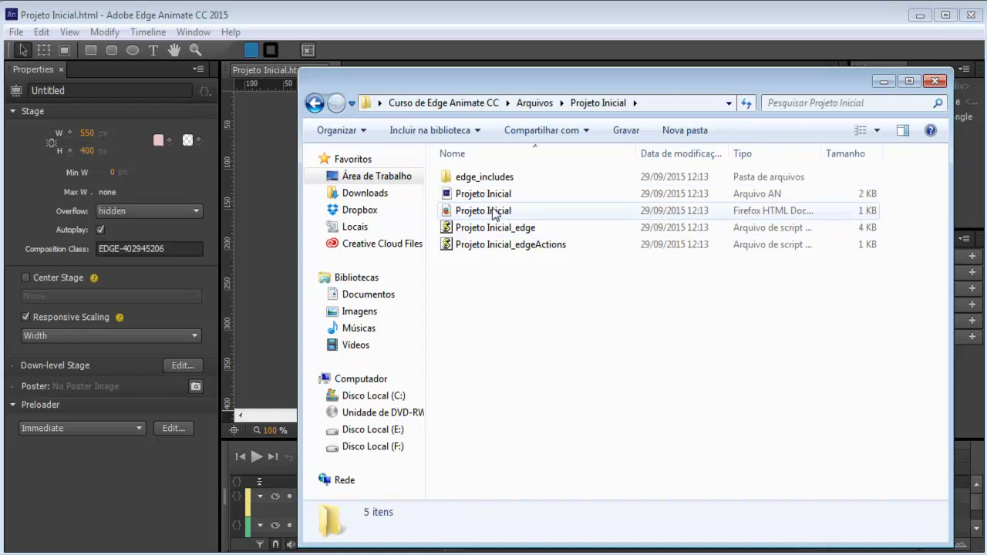
Inspect the project's AN, HTML and script files and the contents of the edge_includes folder.
{"action": "left_click", "coordinate": [496, 197]}
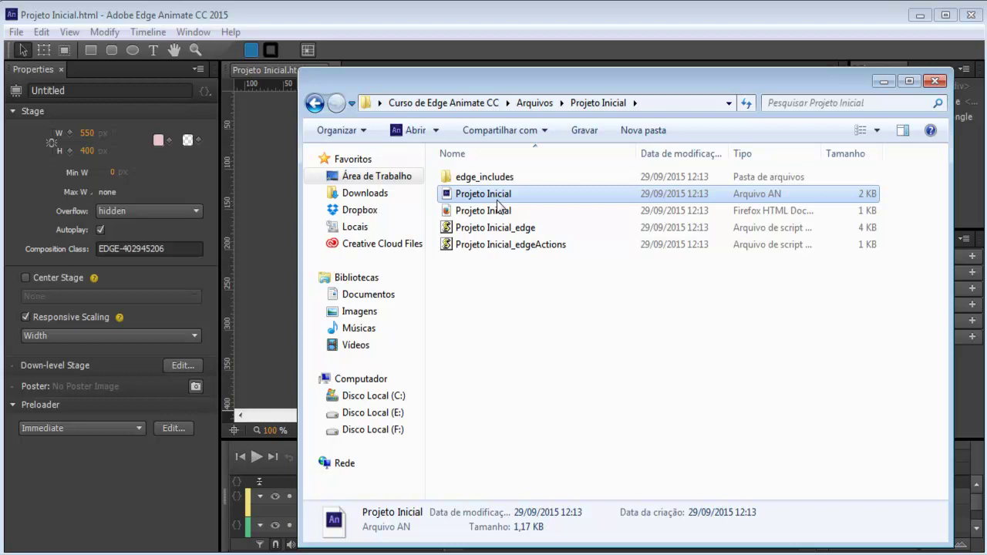
{"action": "left_click", "coordinate": [495, 213]}
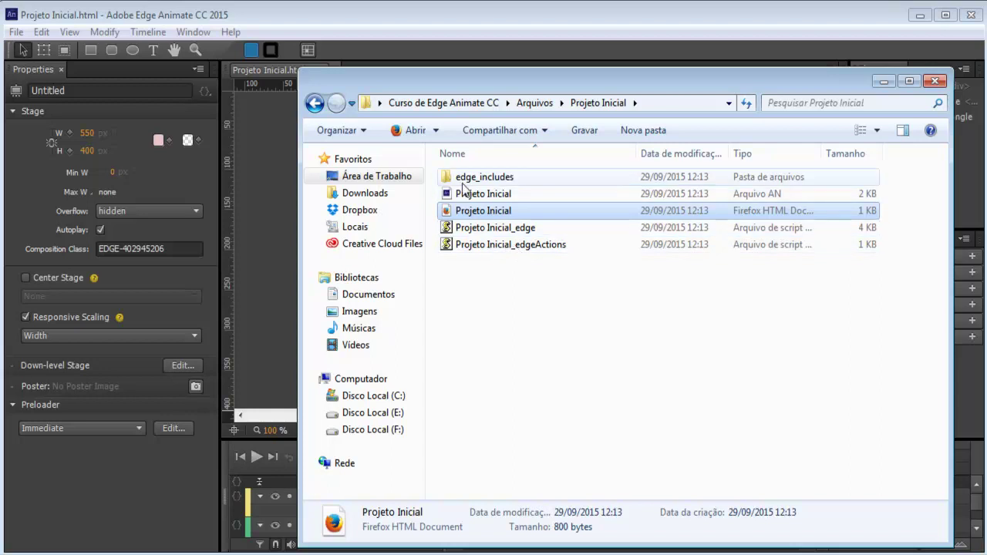
{"action": "left_click", "coordinate": [468, 198]}
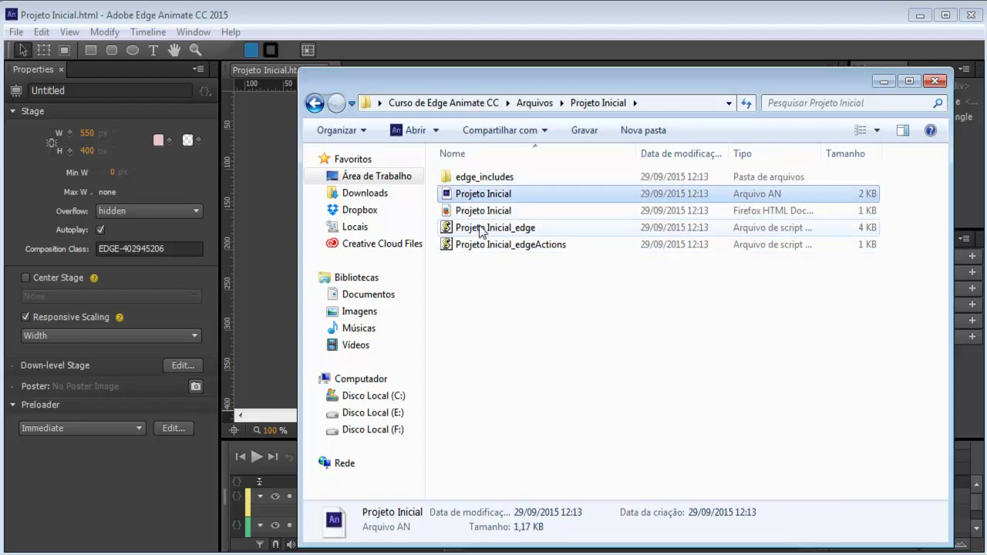
{"action": "left_click_drag", "start_coordinate": [465, 264], "coordinate": [455, 232]}
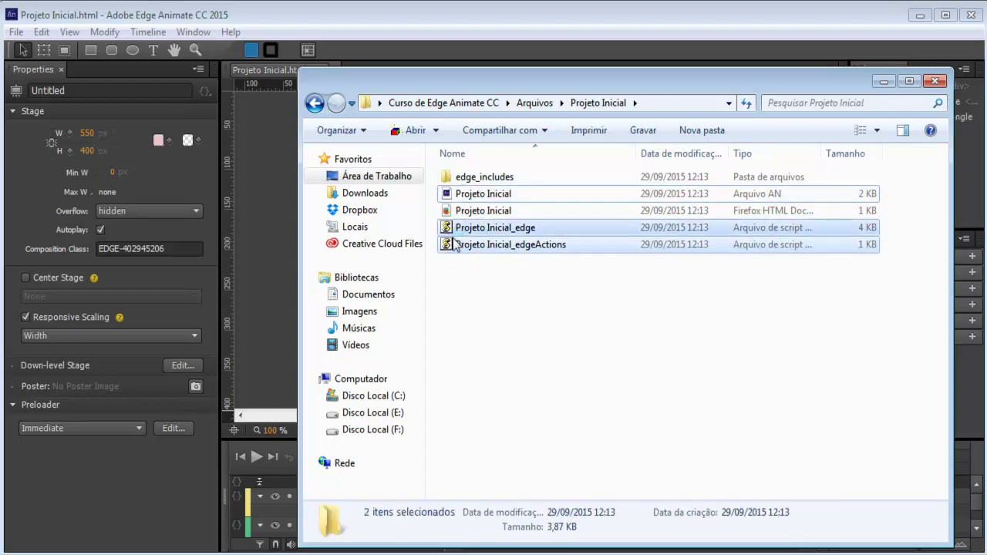
{"action": "double_click", "coordinate": [483, 178]}
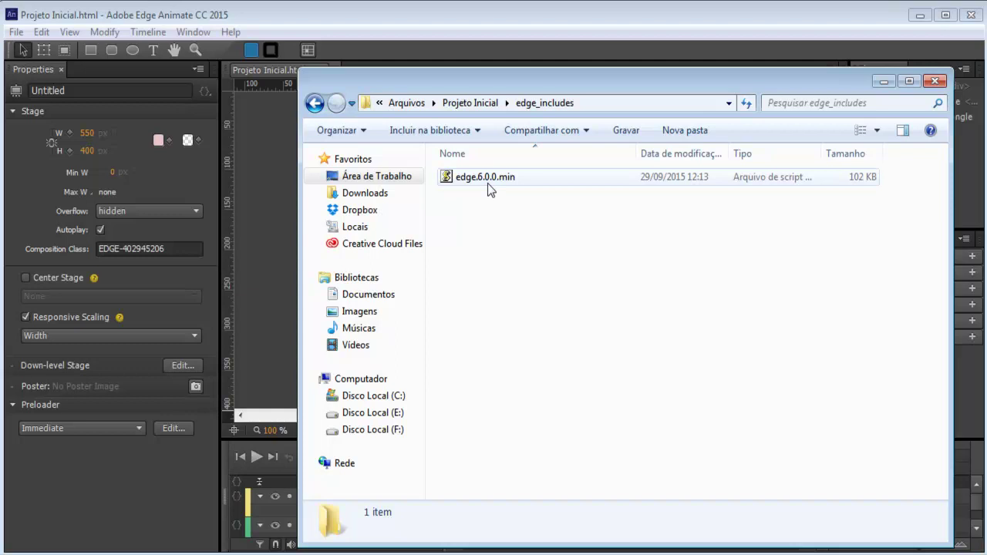
{"action": "left_click", "coordinate": [315, 104]}
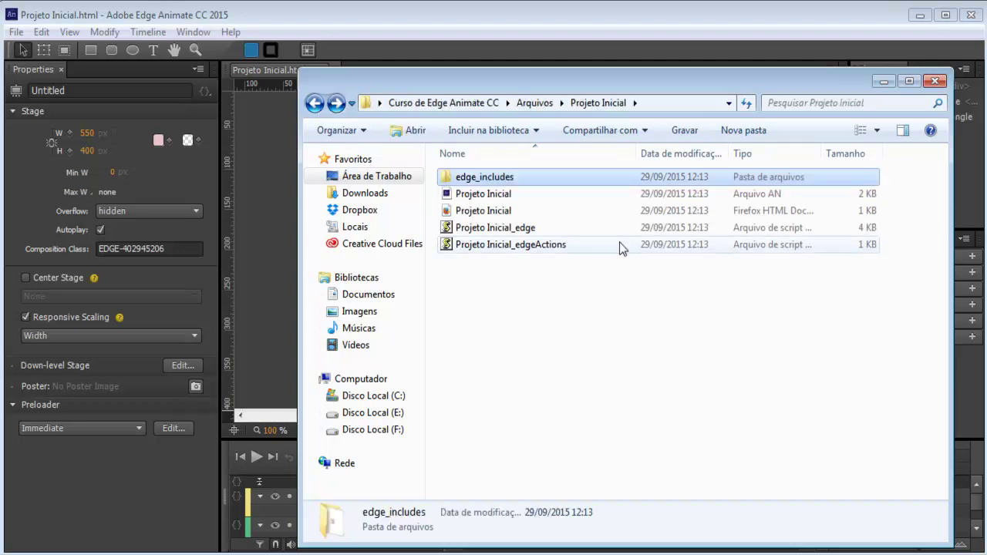
Open the Projeto Inicial HTML file in the Chrome browser.
{"action": "left_click", "coordinate": [497, 212]}
{"action": "double_click", "coordinate": [482, 213]}
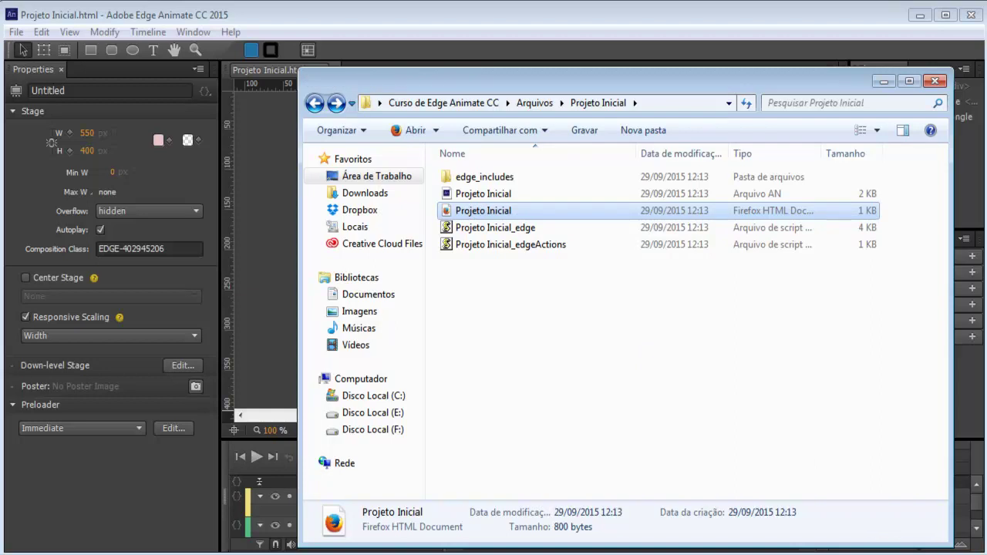
{"action": "right_click", "coordinate": [484, 216]}
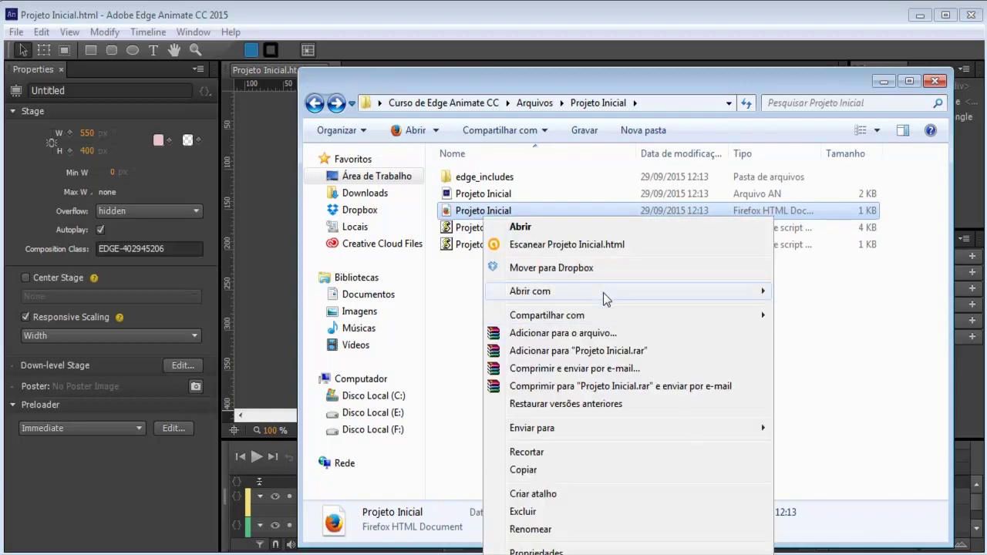
{"action": "mouse_move", "coordinate": [603, 299]}
{"action": "left_click", "coordinate": [804, 328]}
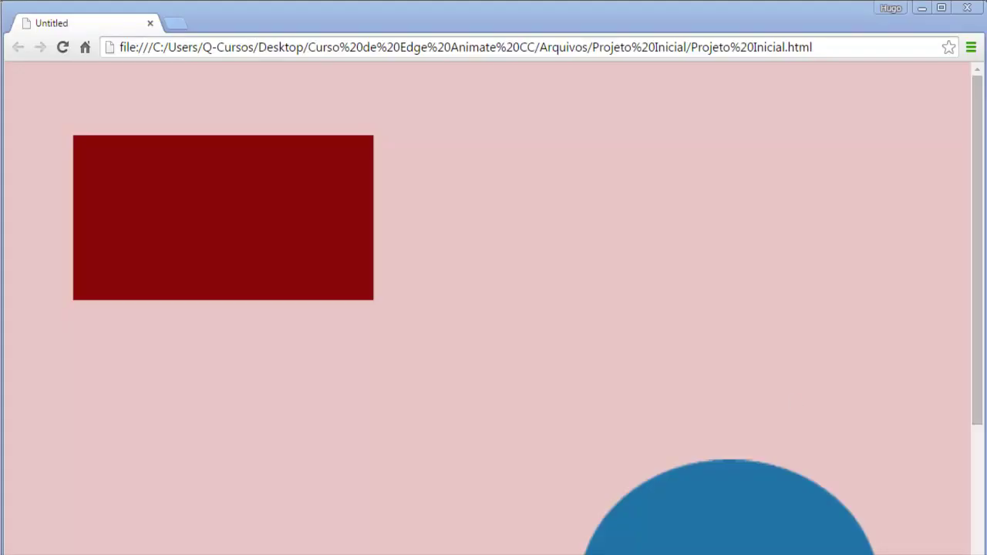
Shrink, move and enlarge the browser window to test how the composition scales with its width.
{"action": "left_click_drag", "start_coordinate": [980, 4], "coordinate": [545, 243]}
{"action": "left_click_drag", "start_coordinate": [387, 265], "coordinate": [590, 155]}
{"action": "left_click_drag", "start_coordinate": [716, 298], "coordinate": [505, 331]}
{"action": "left_click_drag", "start_coordinate": [412, 331], "coordinate": [764, 343]}
{"action": "left_click_drag", "start_coordinate": [424, 155], "coordinate": [225, 19]}
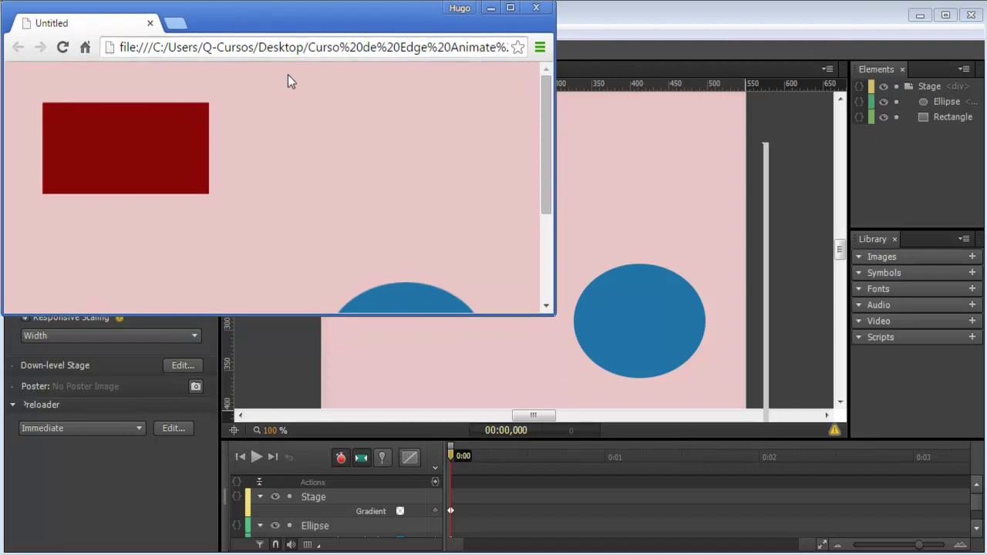
{"action": "left_click_drag", "start_coordinate": [554, 318], "coordinate": [978, 552]}
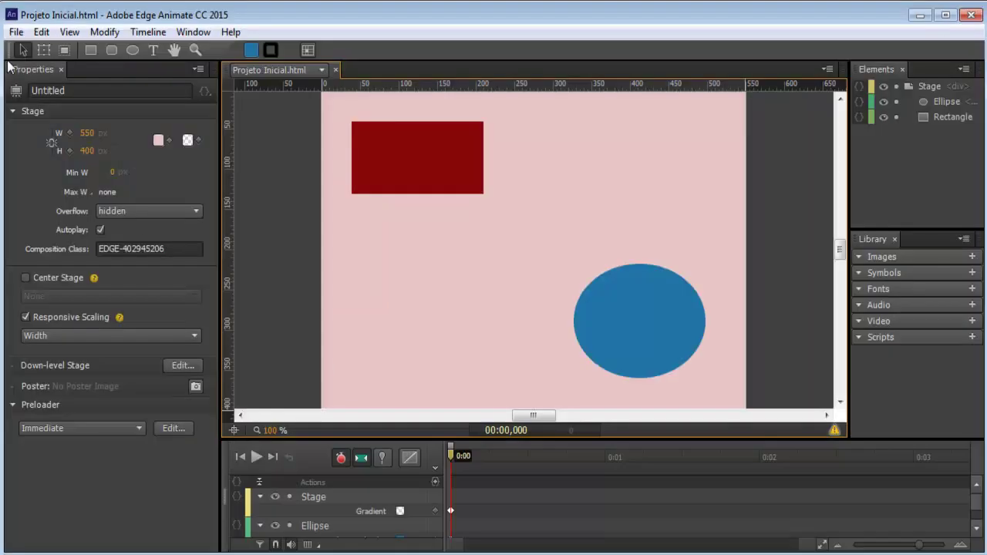
Back in Edge Animate, save the composition as the template "Projeto Inicial Template" in the Projeto Inicial folder and import it.
{"action": "left_click", "coordinate": [16, 32]}
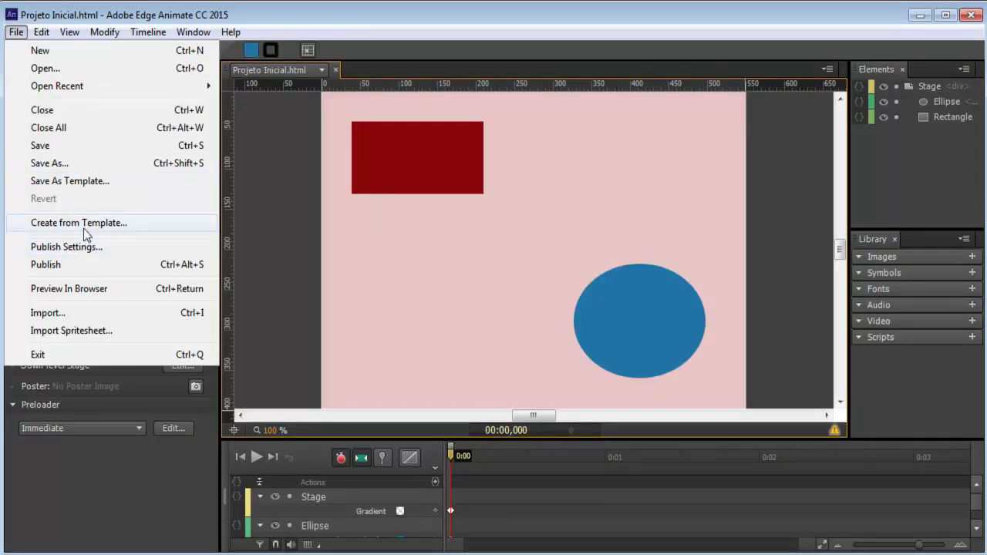
{"action": "left_click", "coordinate": [72, 182]}
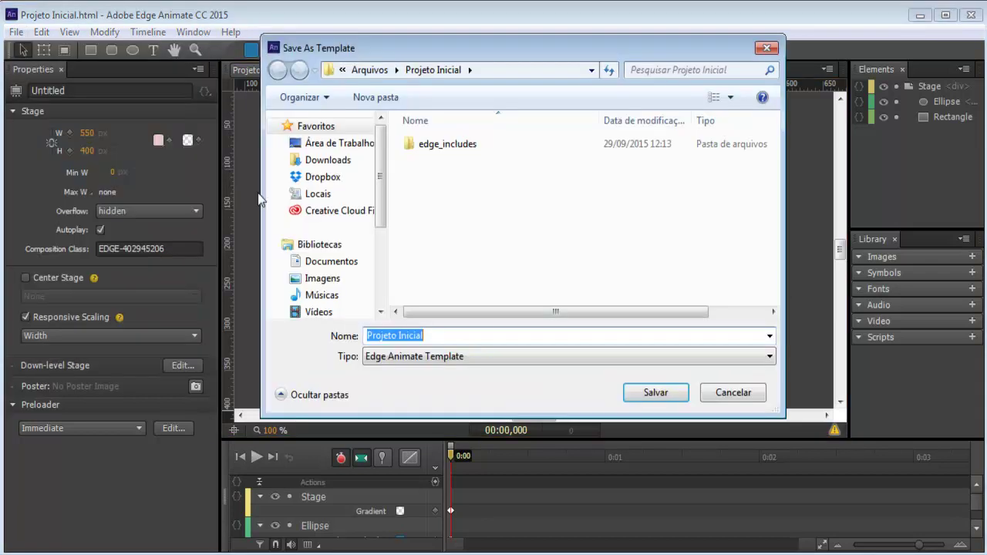
{"action": "left_click", "coordinate": [440, 340]}
{"action": "type", "text": "Template"}
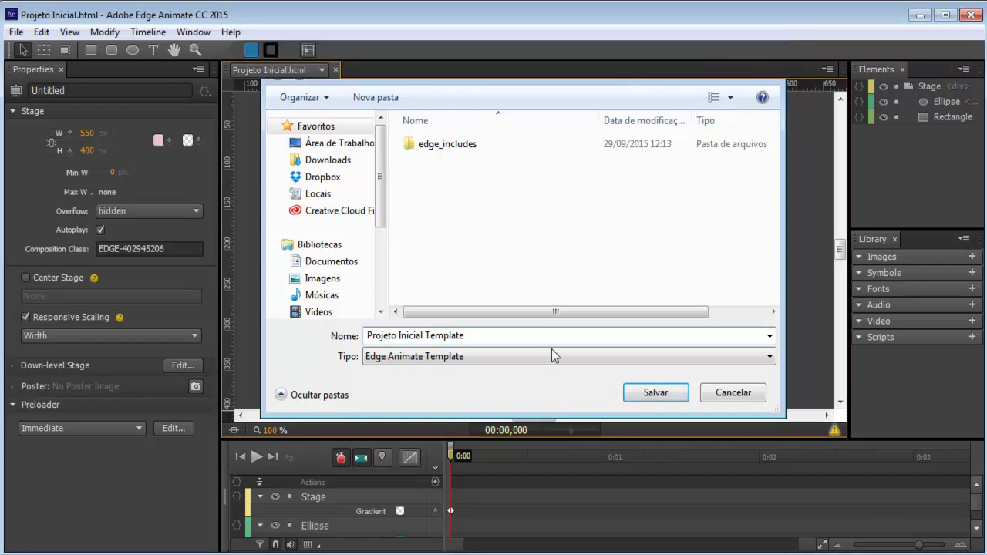
{"action": "left_click", "coordinate": [637, 393]}
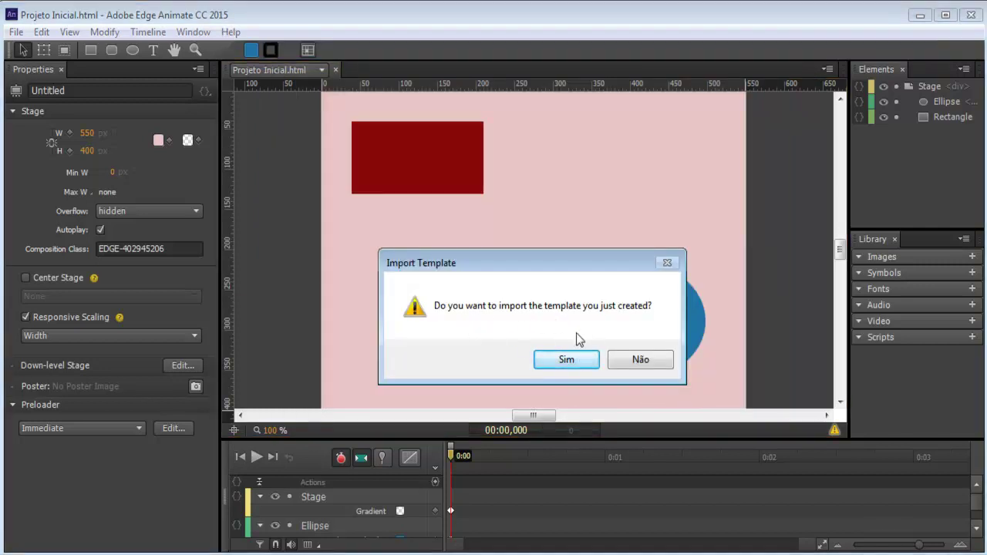
{"action": "left_click", "coordinate": [567, 359]}
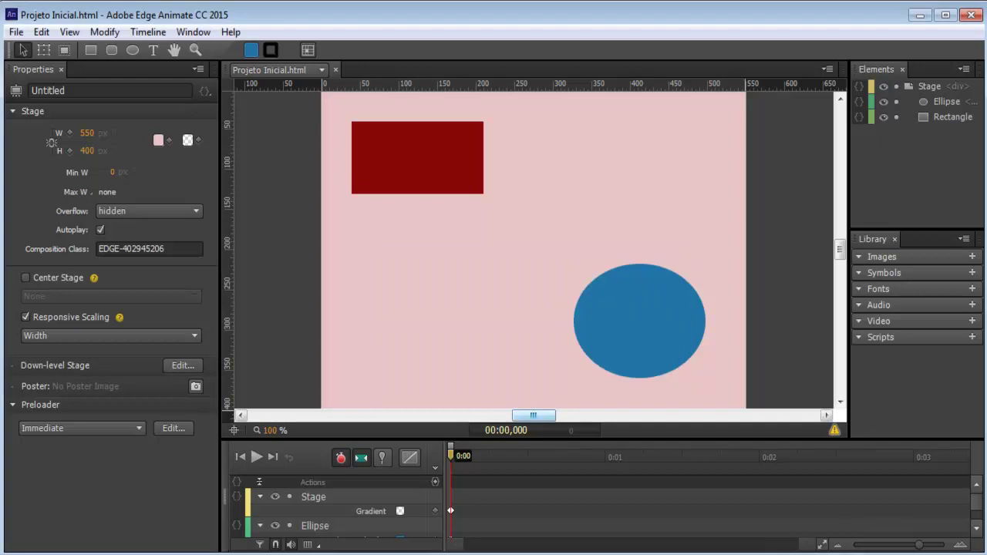